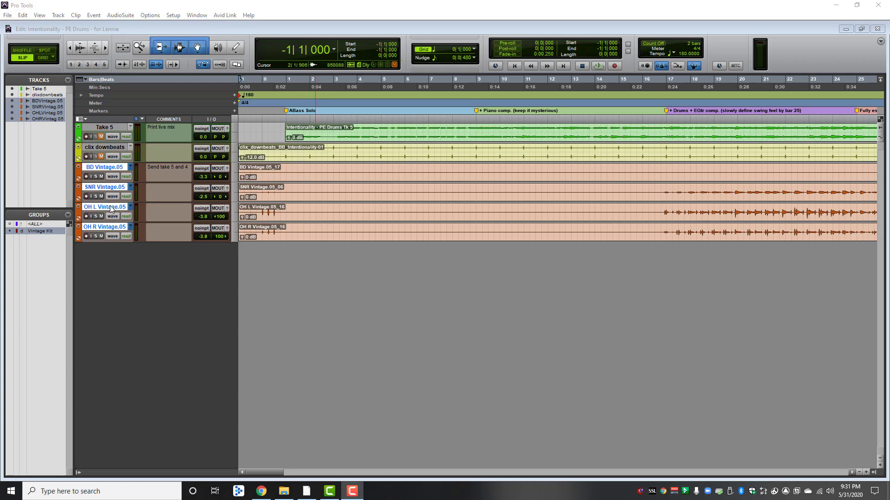
- Disable the Vintage Kit group so that the drum tracks can be selected individually
left_click(123, 207)
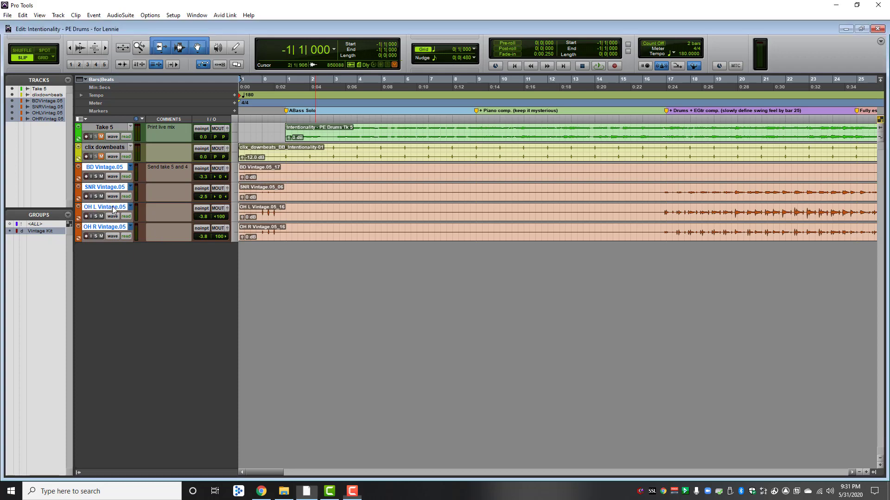
left_click(48, 229)
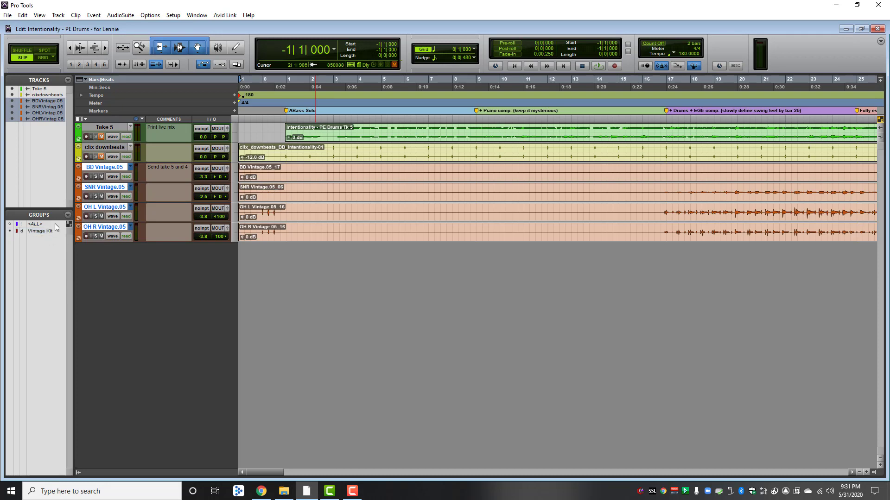
left_click(102, 147)
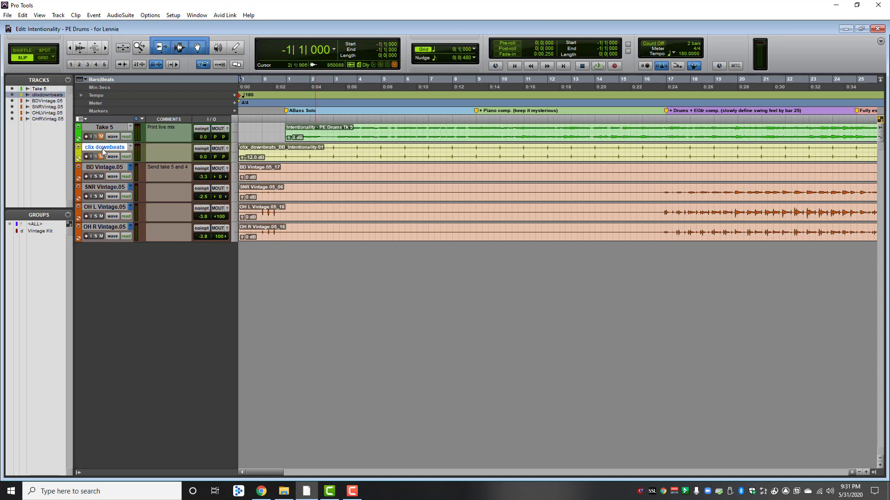
- Create one stereo routing folder named OH directly below the SNR Vintage.05 track
left_click(102, 186)
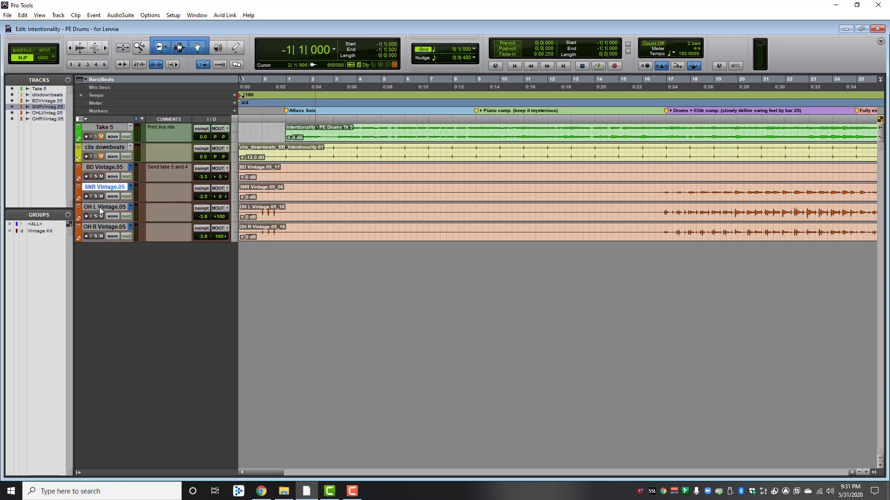
right_click(106, 187)
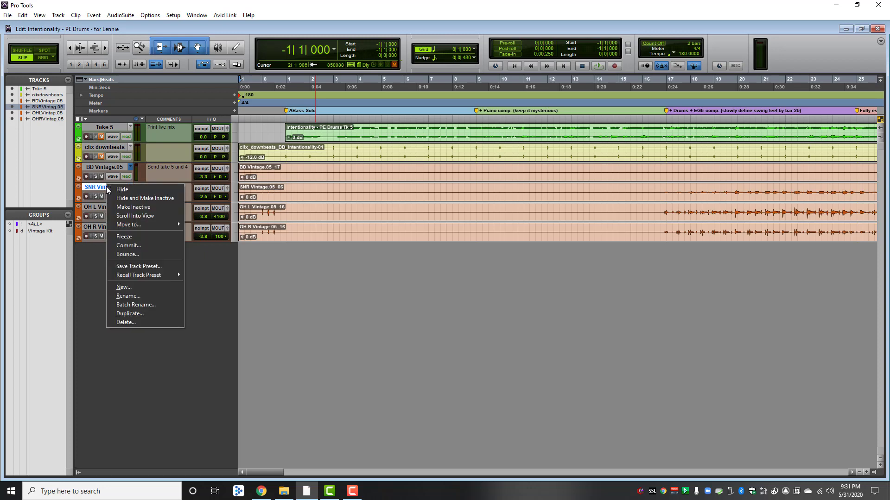
left_click(127, 291)
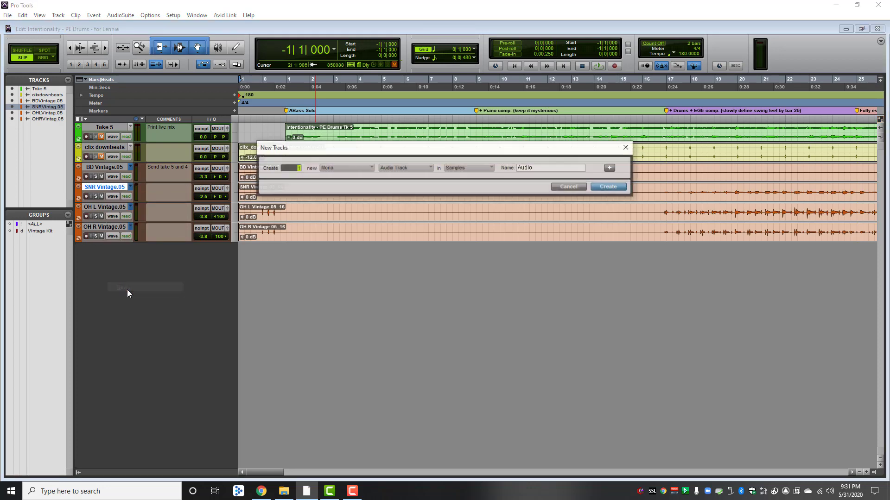
left_click(353, 166)
left_click(369, 180)
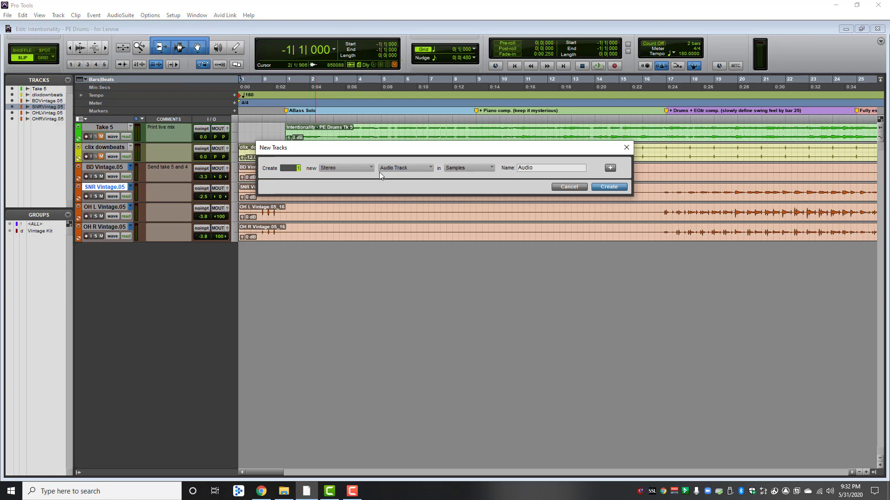
left_click(391, 167)
left_click(410, 170)
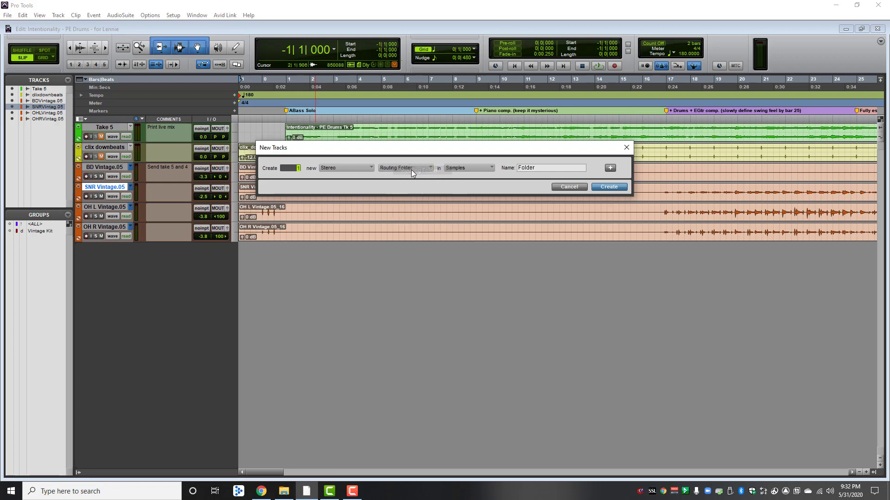
double_click(538, 168)
type("OH")
key("Return")
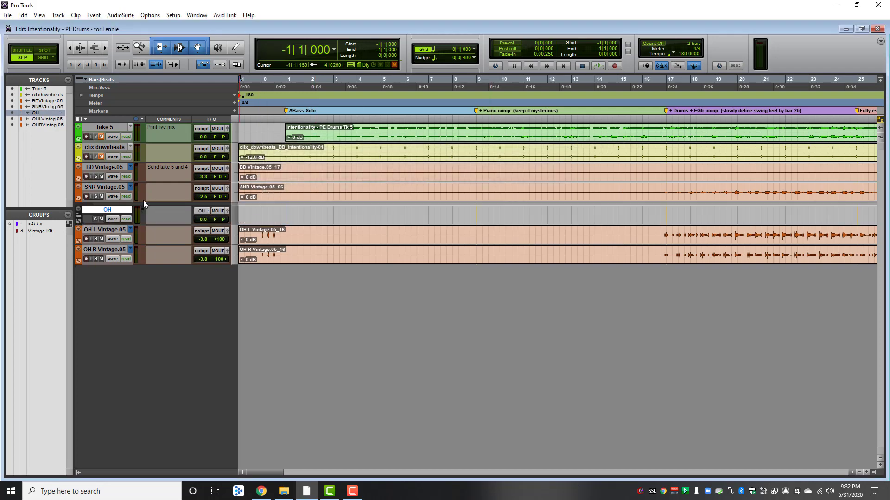
- Color the OH folder the same orange as the drum tracks, using the mixer's track color strips
key("ctrl+equal")
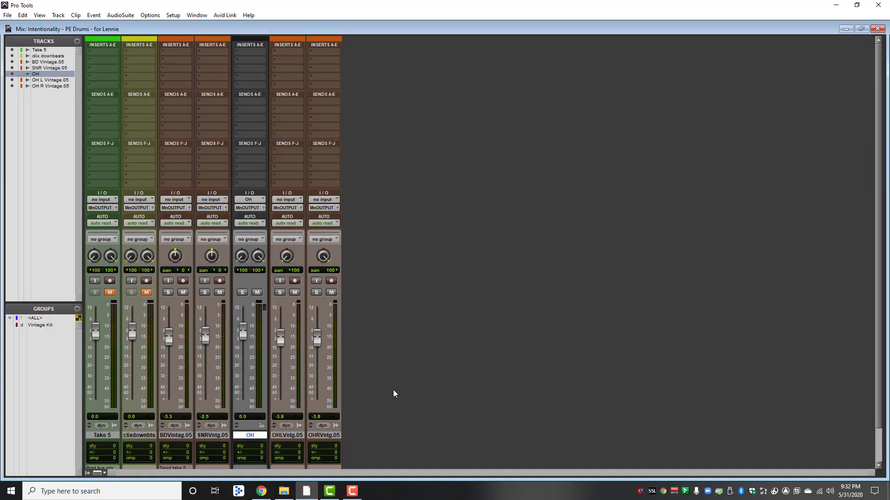
left_click_drag(883, 413, 881, 459)
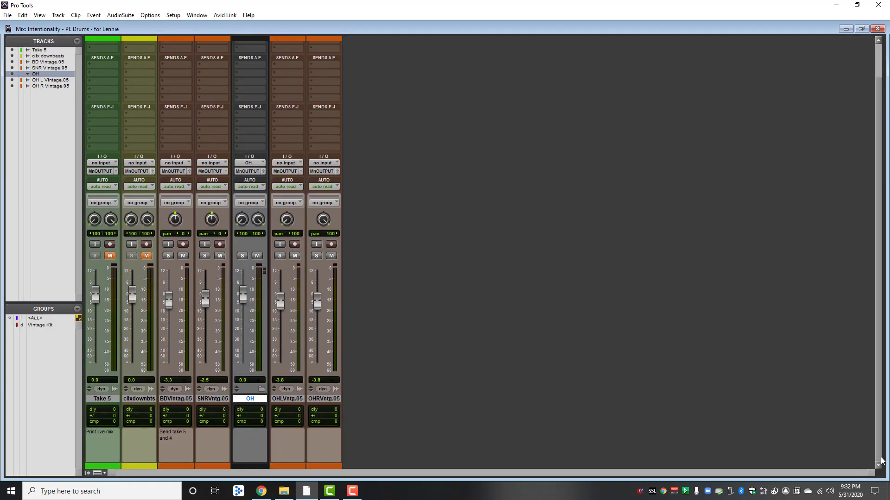
left_click(282, 465)
left_click(255, 399, "shift")
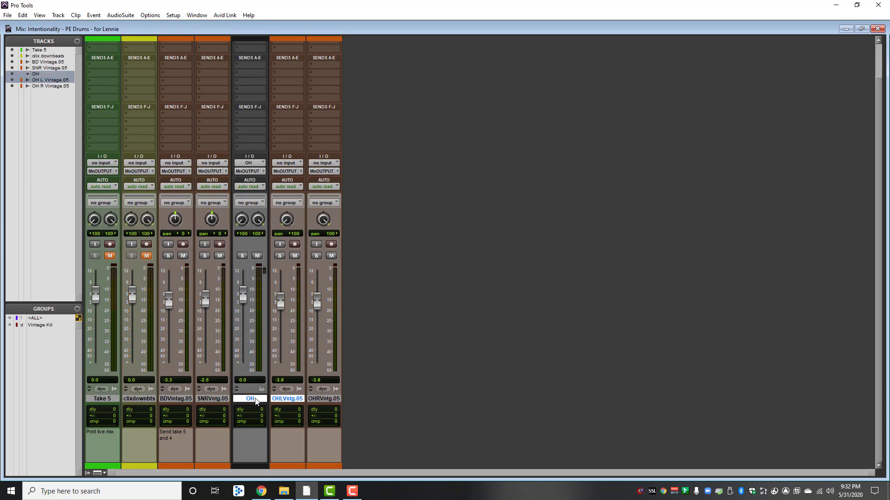
double_click(277, 465)
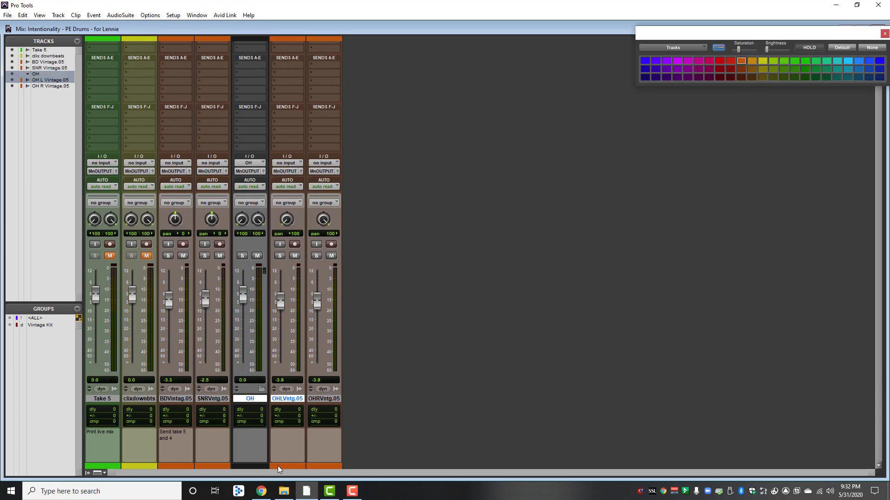
left_click(741, 62)
left_click(885, 34)
key("ctrl+equal")
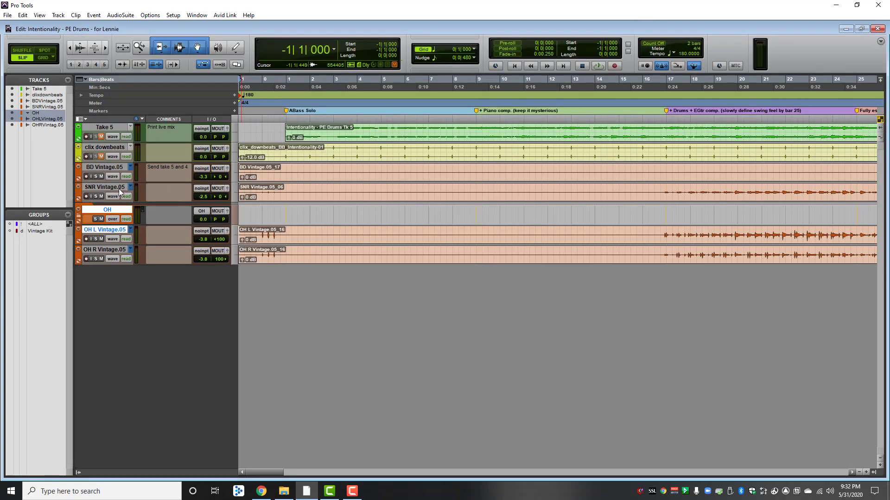
- Move the OH L Vintage.05 and OH R Vintage.05 tracks into the OH folder
left_click(115, 229, "ctrl")
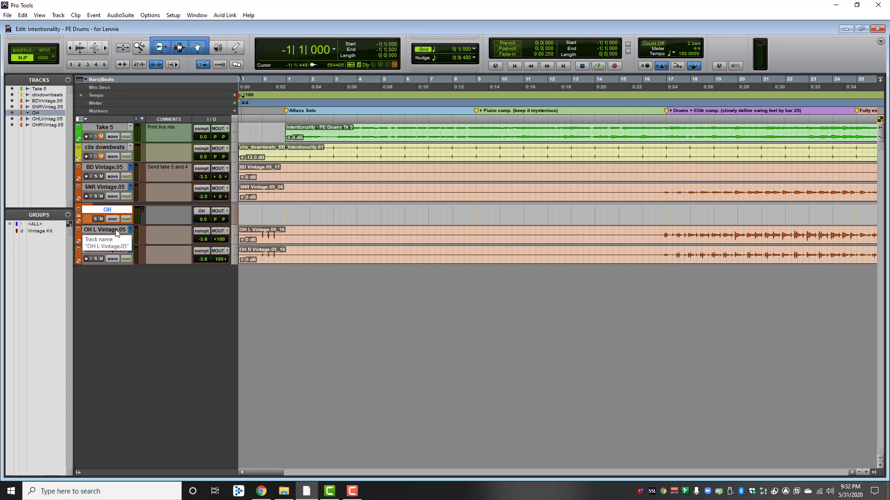
left_click_drag(116, 230, 139, 216)
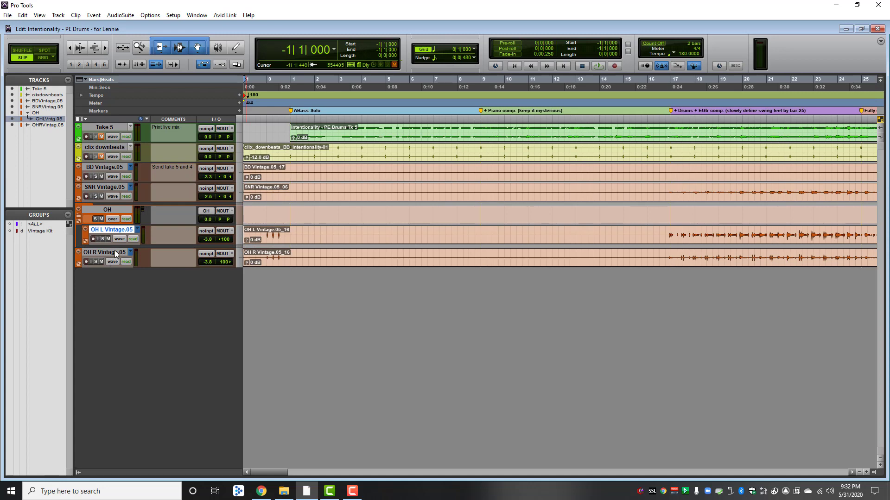
left_click_drag(115, 250, 137, 223)
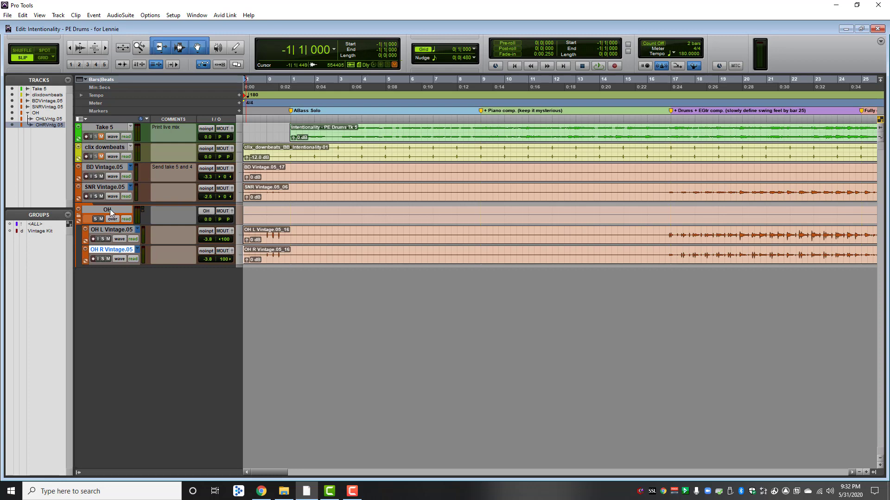
left_click(218, 209)
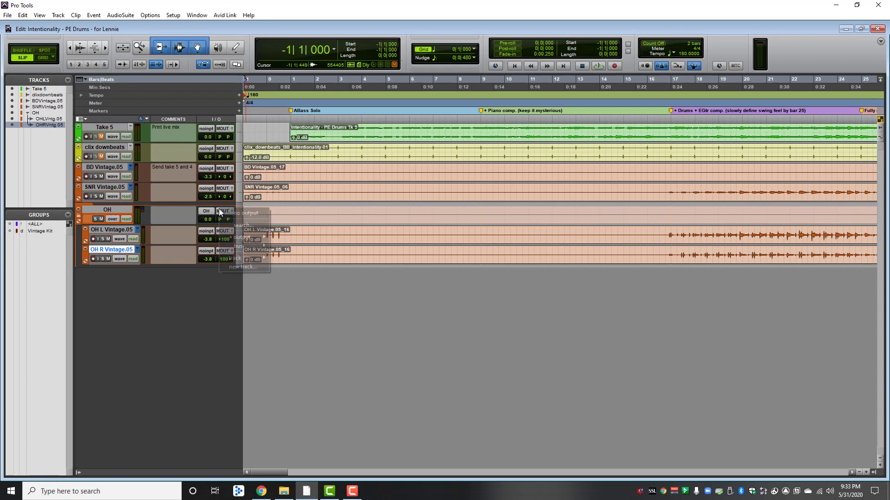
mouse_move(243, 239)
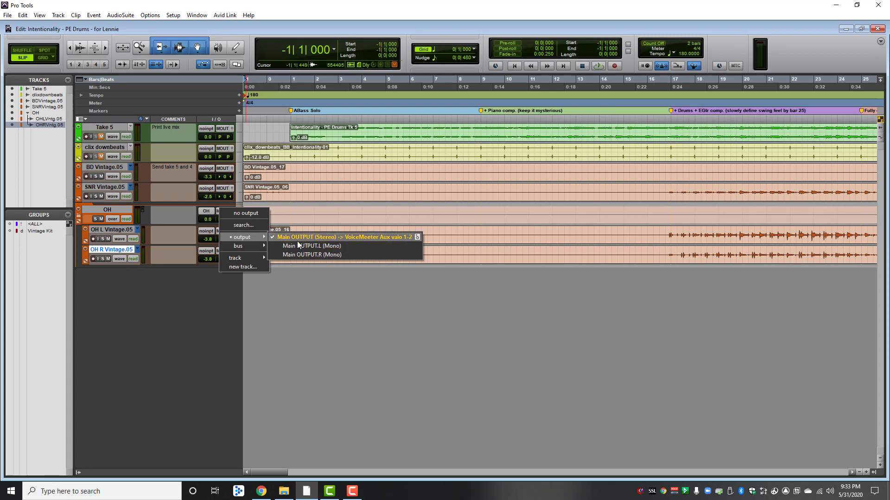
left_click(241, 288)
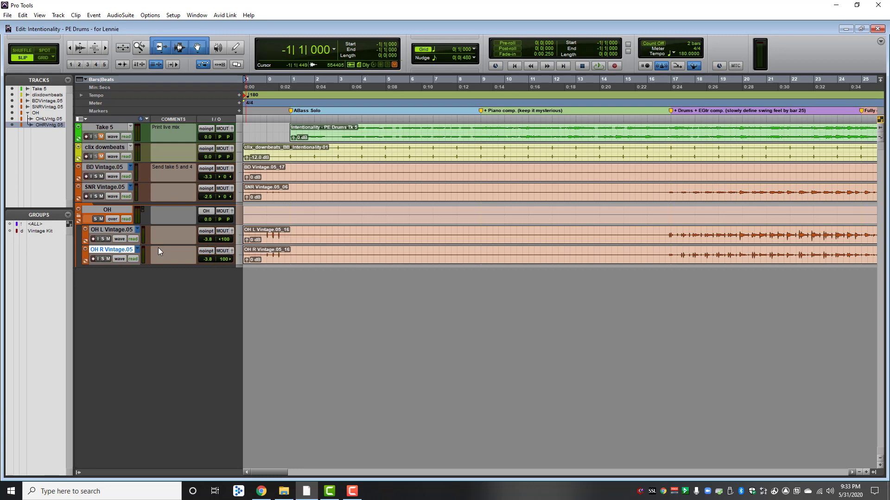
- Route the outputs of OH L Vintage.05 and OH R Vintage.05 to the OH stereo track
left_click(223, 231)
mouse_move(257, 259)
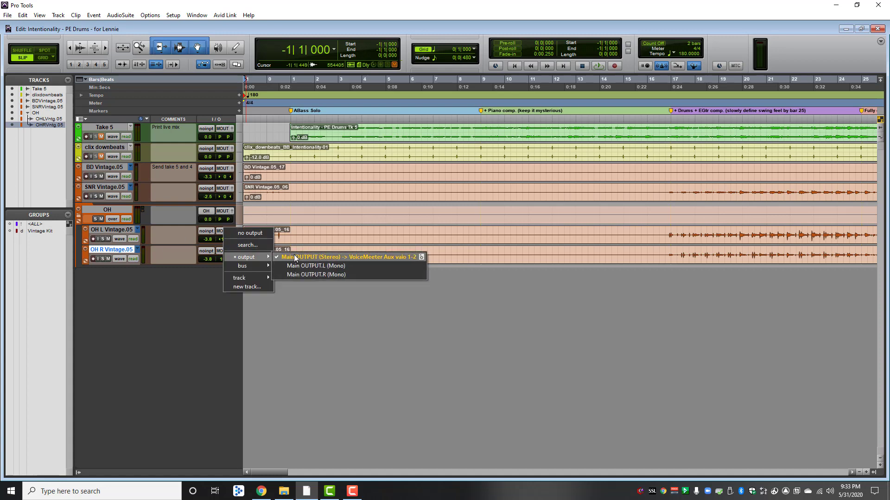
mouse_move(262, 277)
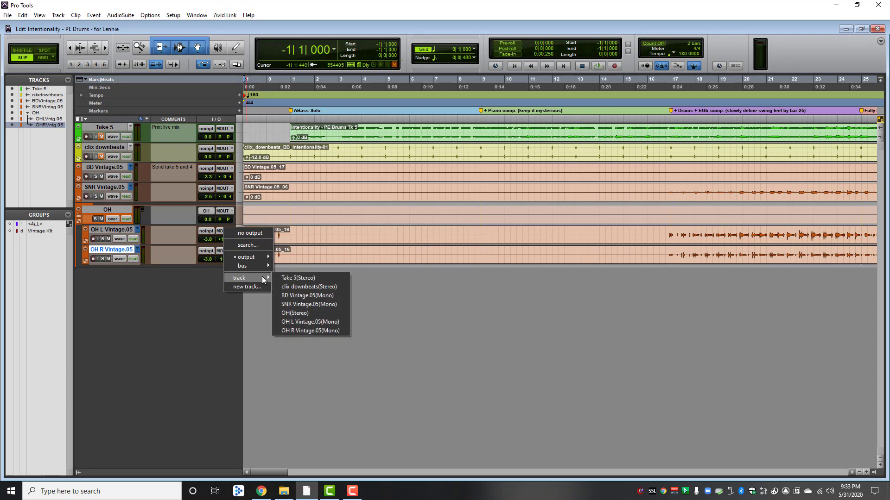
left_click(302, 312)
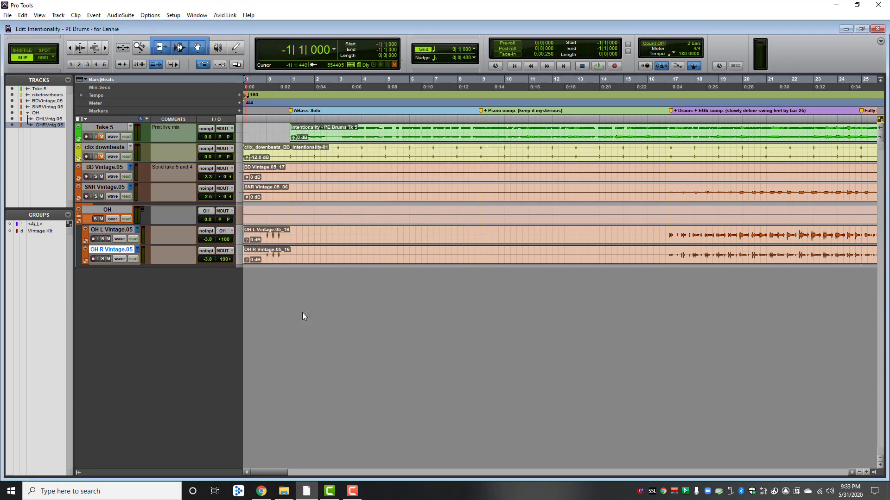
left_click(224, 250)
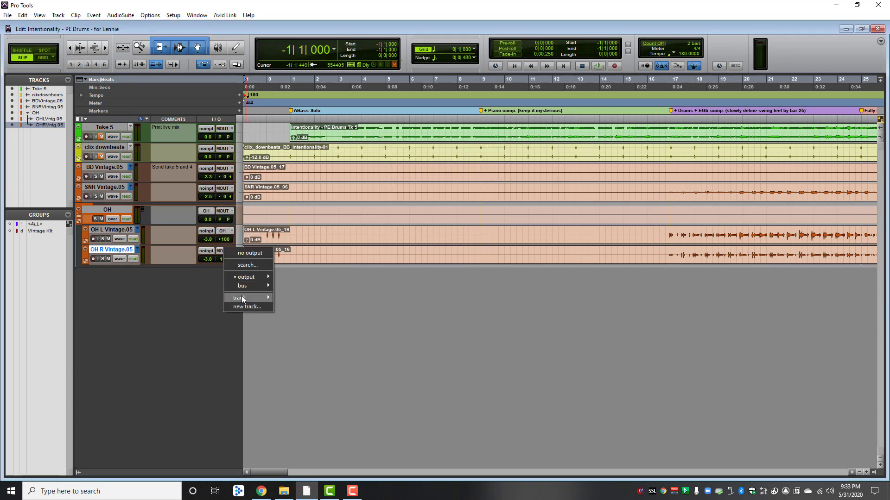
mouse_move(242, 298)
left_click(307, 332)
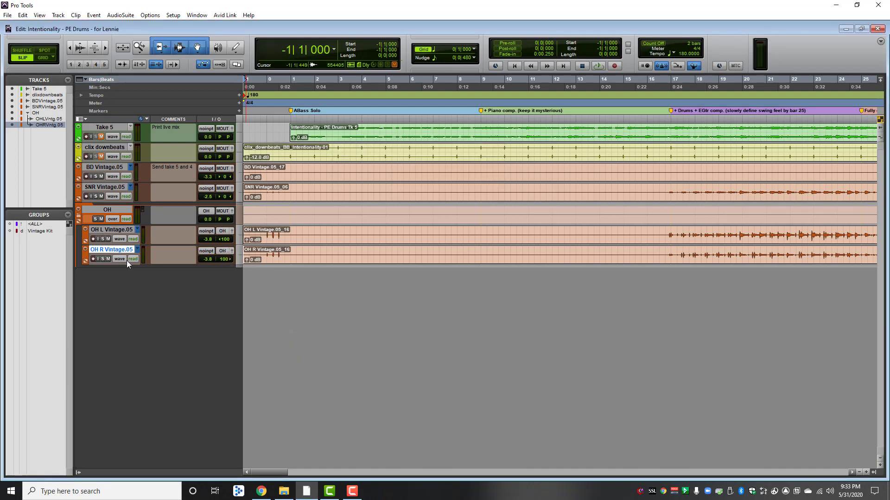
- Insert the multichannel FabFilter Pro-Q 3 (stereo) EQ in the first insert slot of the OH folder in the mixer
left_click(103, 211)
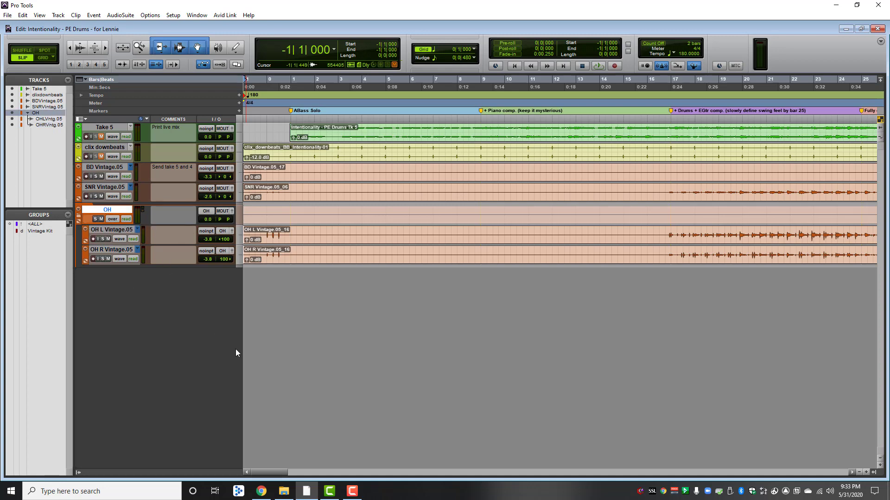
key("ctrl+equal")
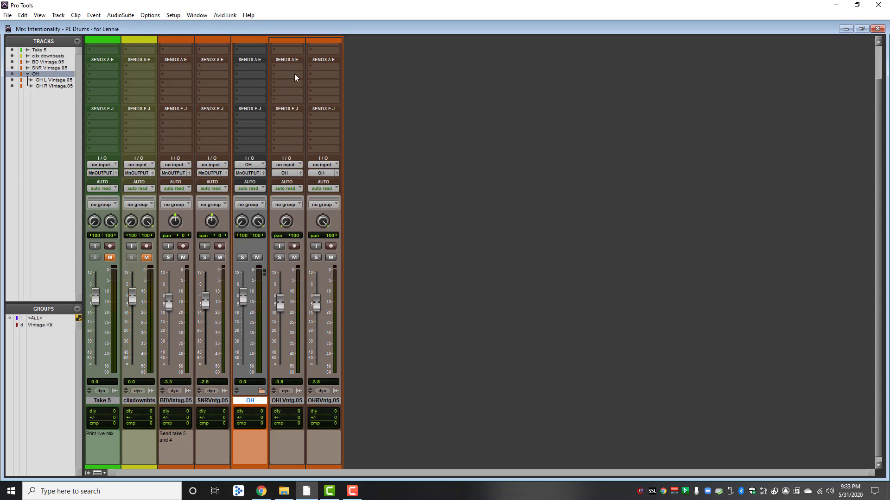
scroll(295, 65, "down", 1)
scroll(296, 59, "up", 3)
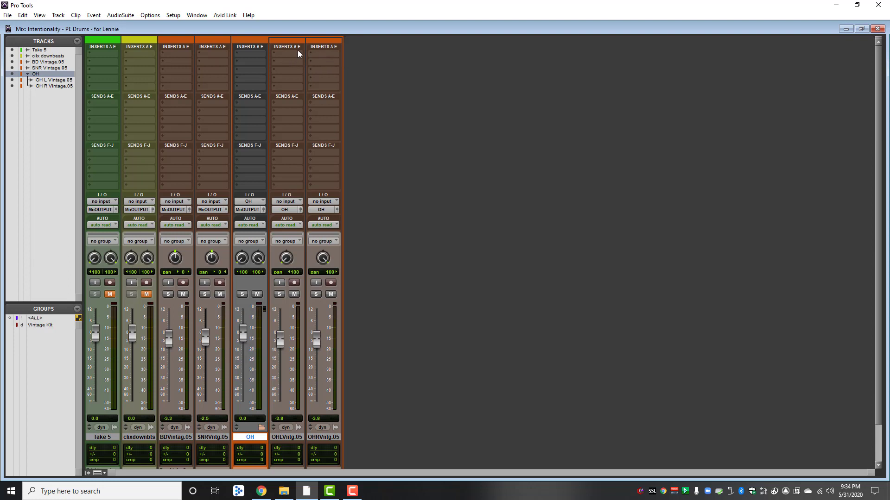
left_click(257, 53)
mouse_move(280, 84)
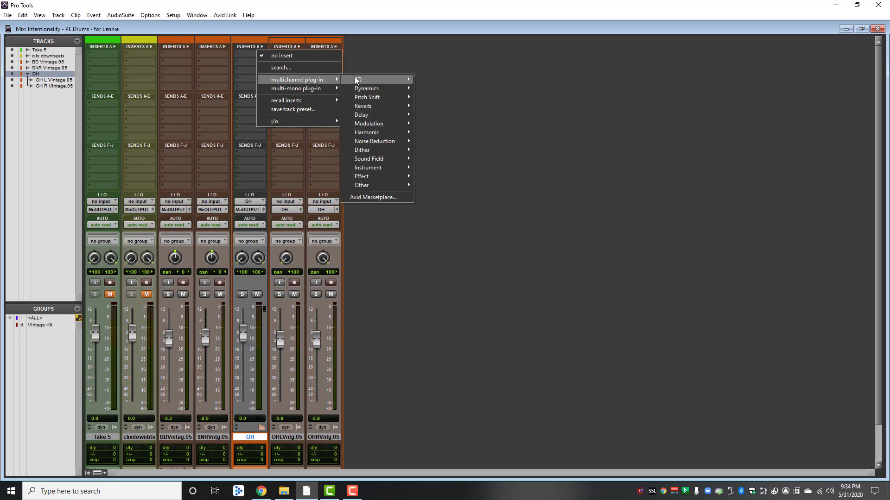
mouse_move(359, 80)
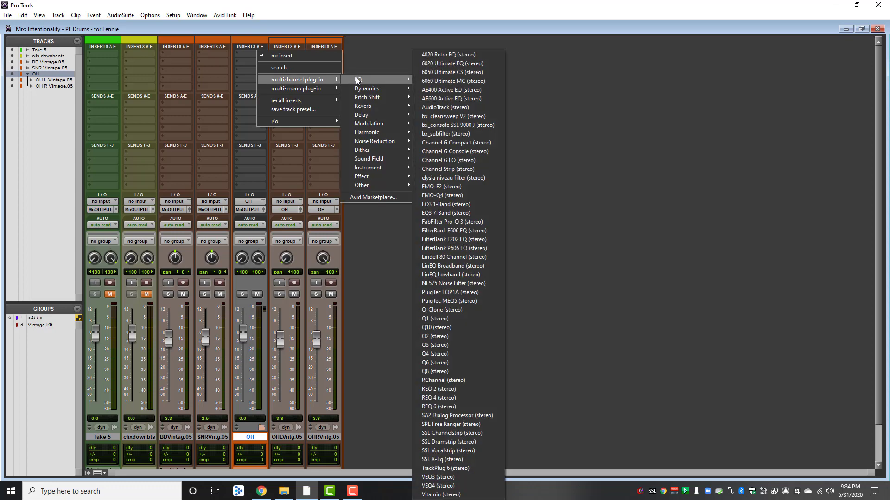
left_click(445, 221)
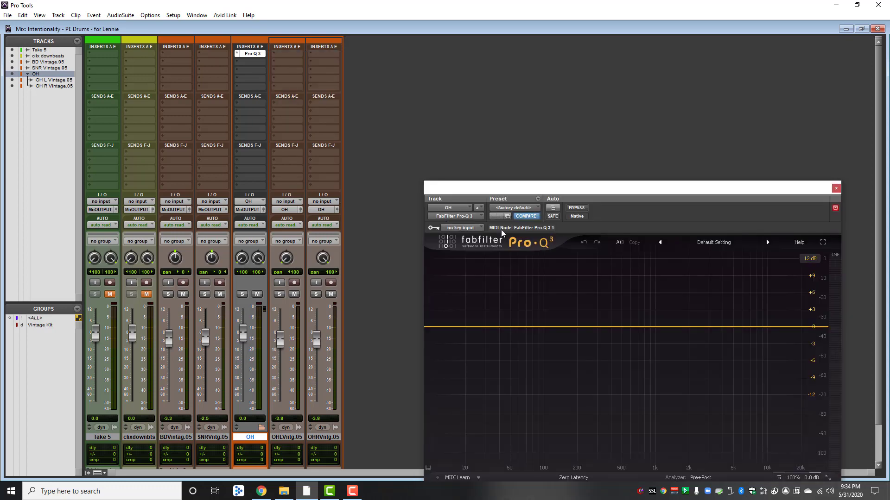
- Load the PE_Drums_OH_Smoke preset in the OH folder's Pro-Q 3, close the plug-in and return to the Edit window
left_click(516, 208)
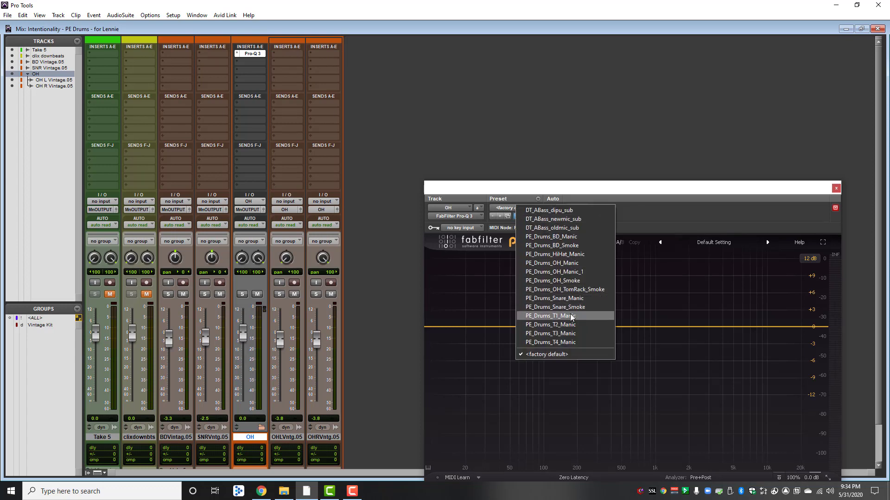
left_click(581, 282)
left_click_drag(621, 184, 578, 90)
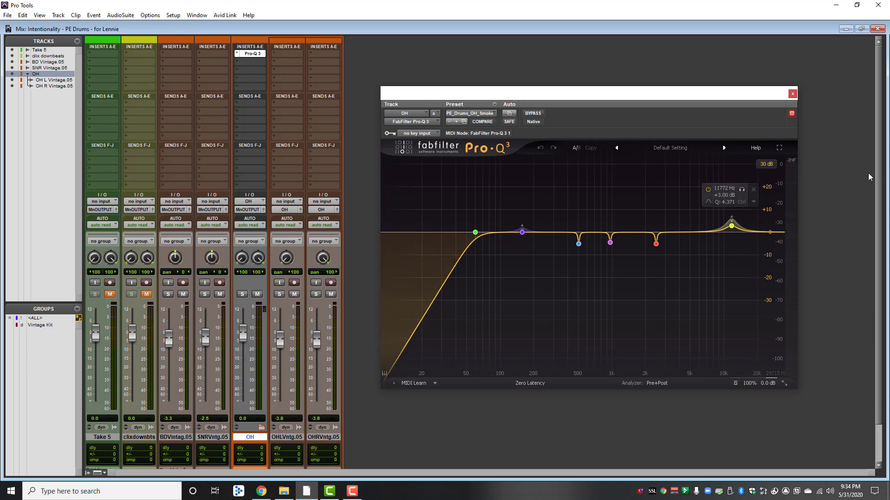
left_click(792, 94)
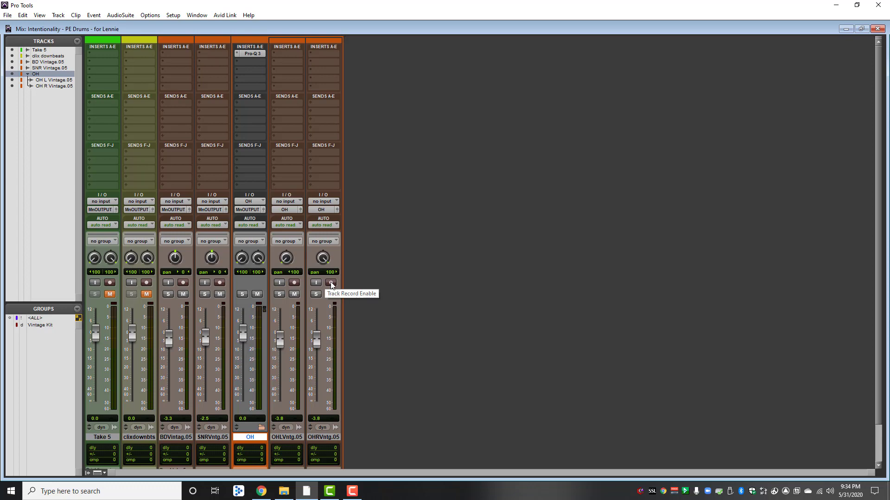
key("ctrl+equal")
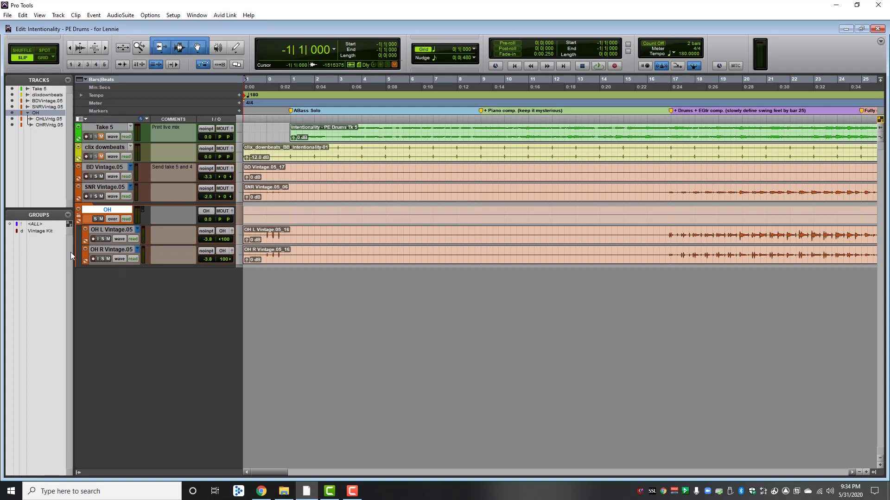
- Modify the Vintage Kit group, renaming it Vintage Kit (edit) and setting its type to Edit
left_click(42, 232)
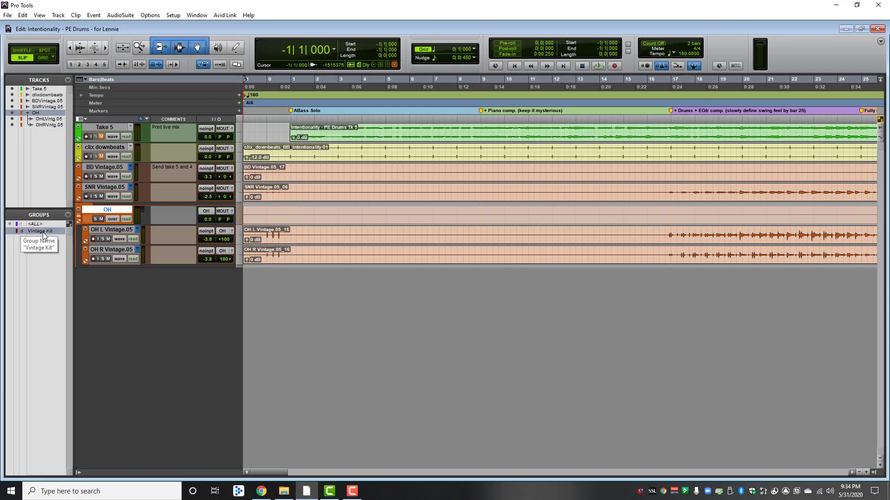
right_click(43, 233)
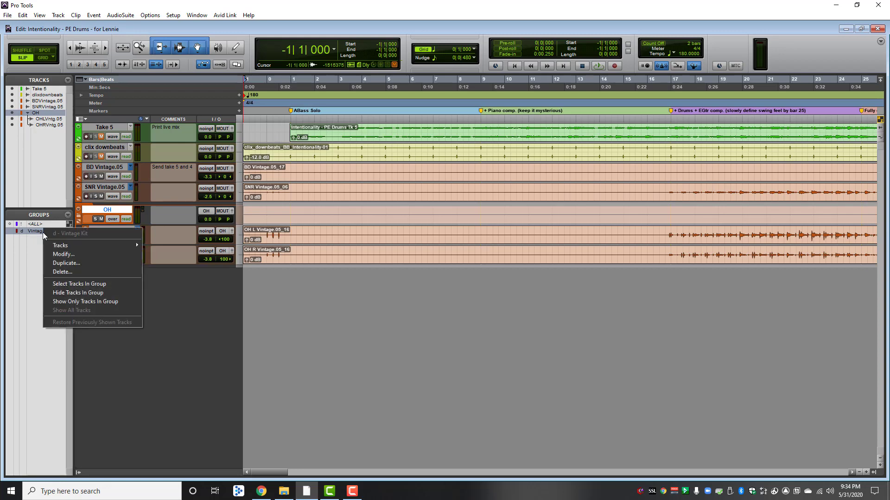
left_click(69, 255)
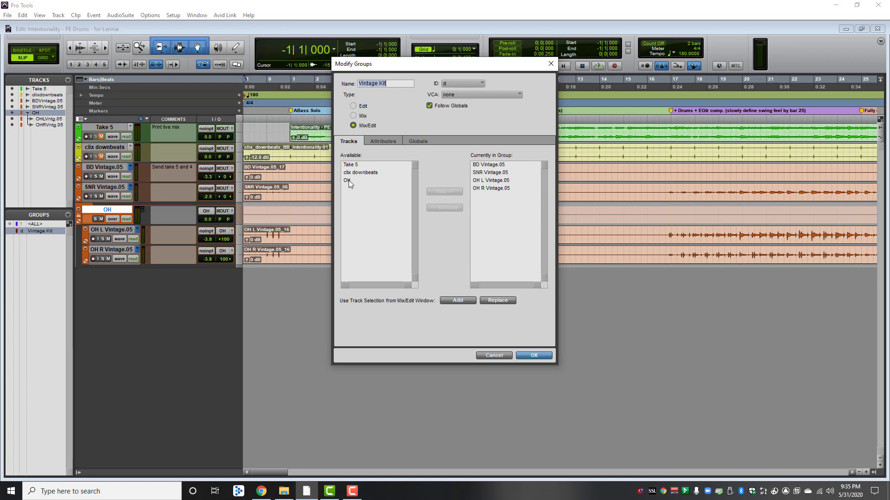
left_click(397, 83)
type("edit")
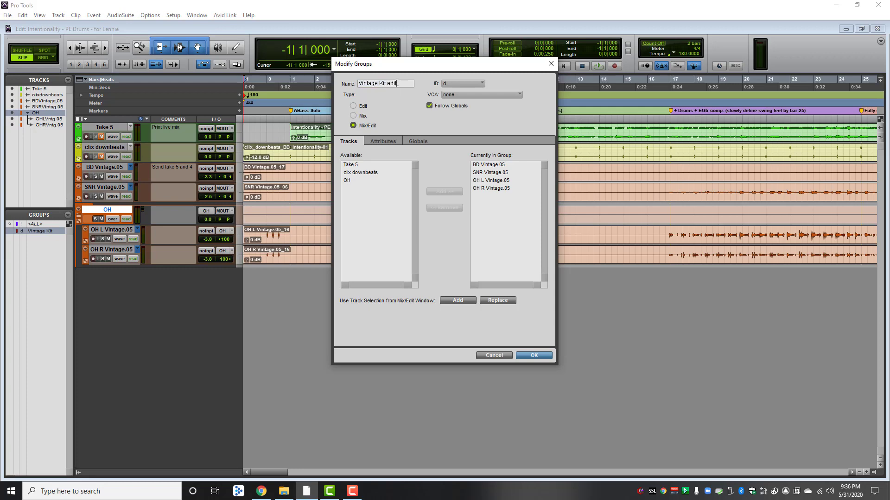
type("(")
left_click(354, 107)
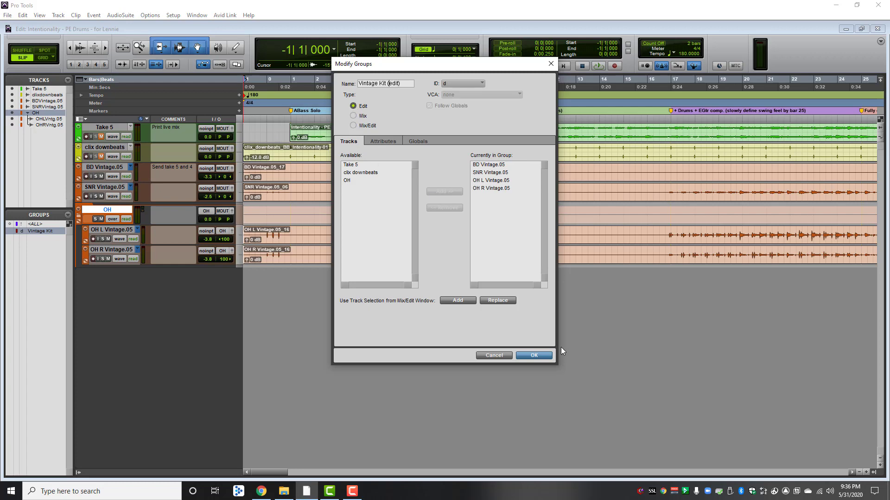
left_click(544, 355)
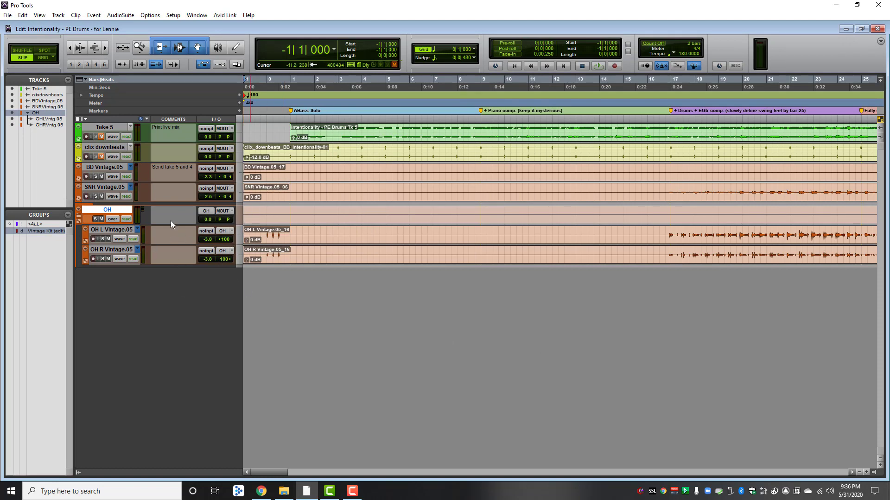
- Select the drum tracks through the Vintage Kit (edit) group, disable the group and select individual tracks, ending with OH
left_click(277, 180)
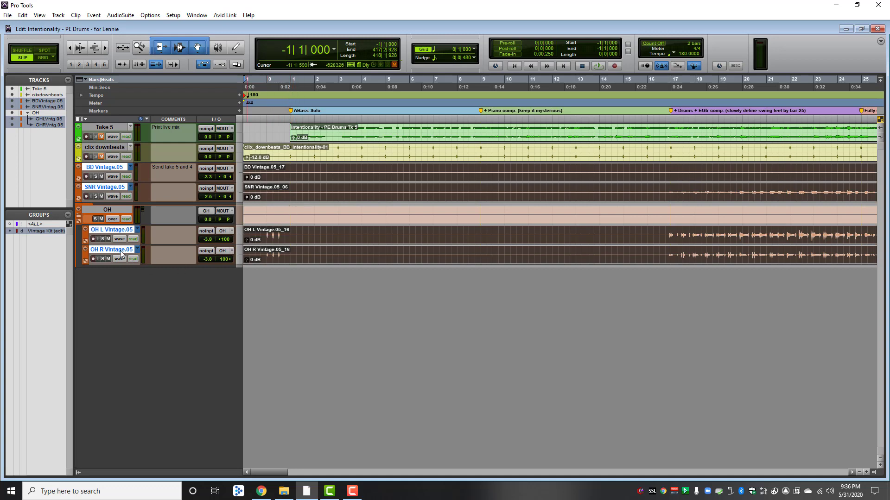
left_click(47, 231)
left_click(104, 148)
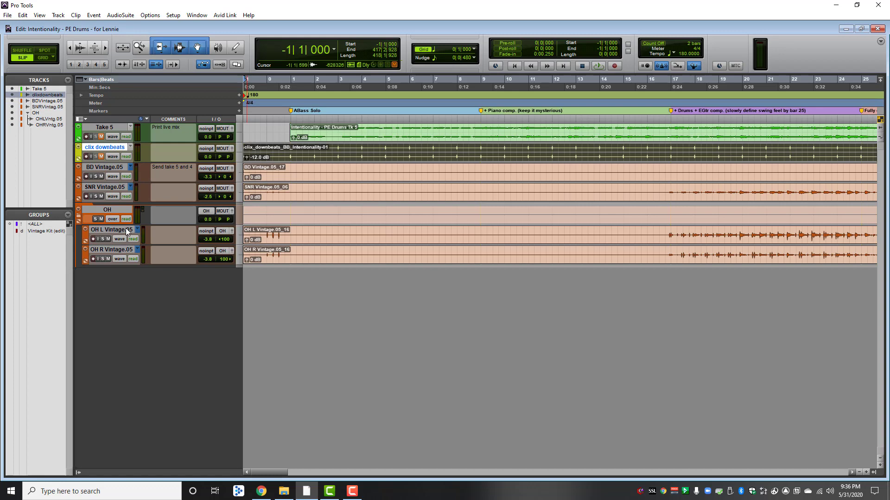
left_click(114, 166)
left_click(111, 187)
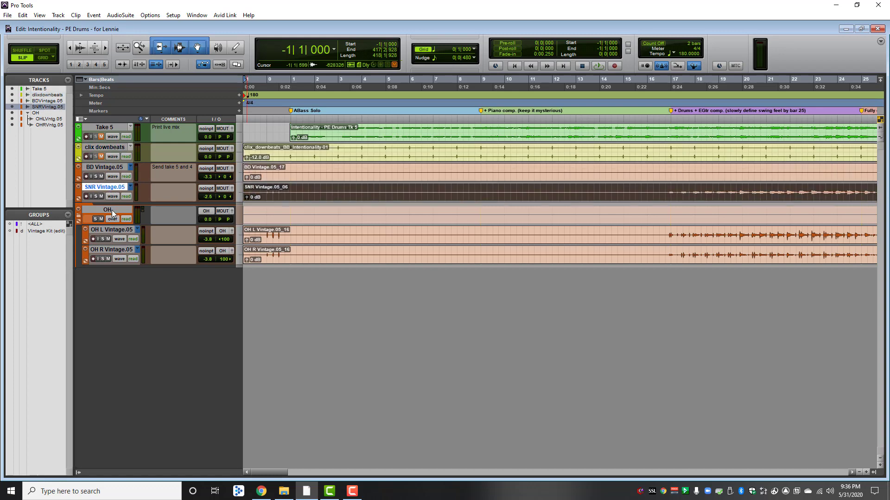
left_click(112, 210)
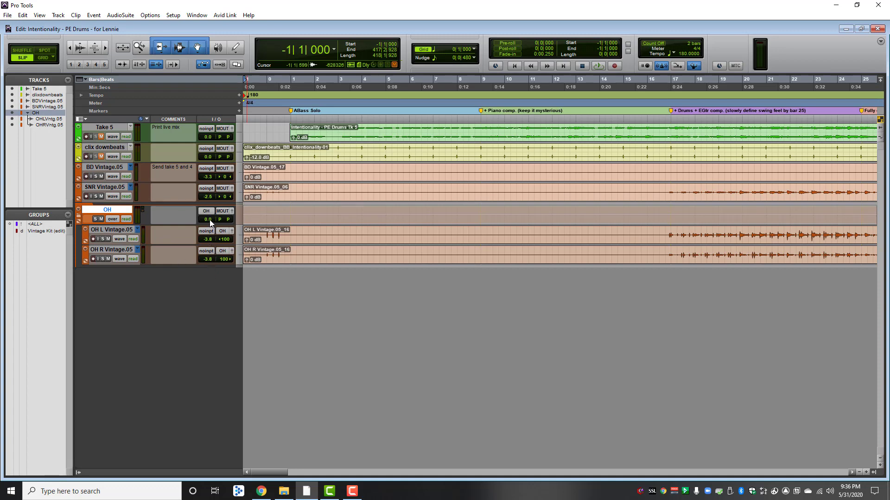
- Set the OH folder's output volume to -3.8 dB
left_click(232, 212)
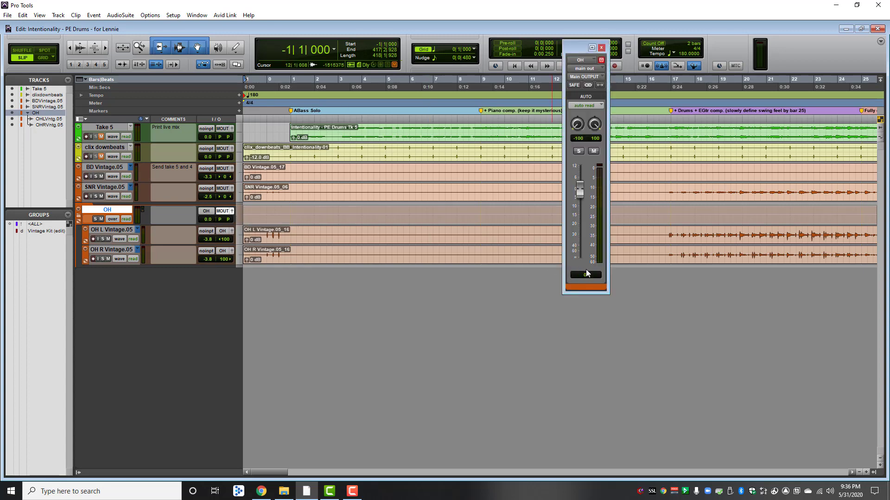
type("-3.8")
key("Return")
- Set the volumes of OH L Vintage.05 and OH R Vintage.05 to 0 dB
left_click(232, 230)
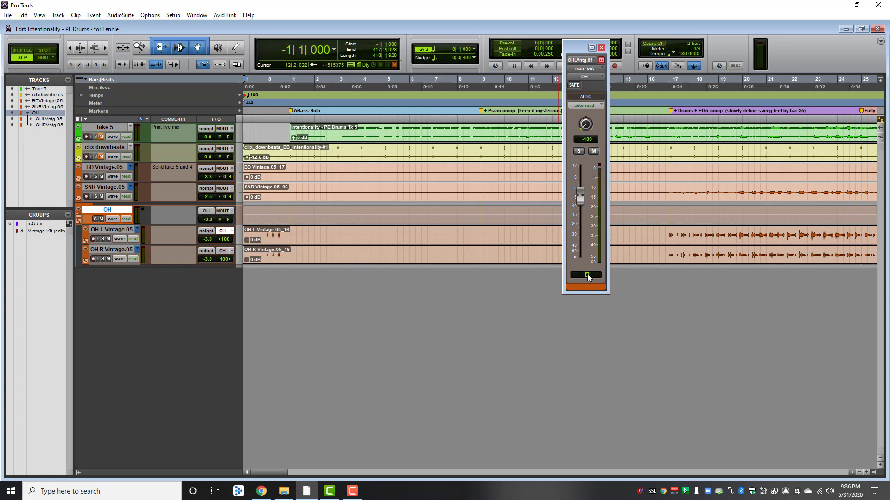
type("0")
key("Return")
left_click(232, 251)
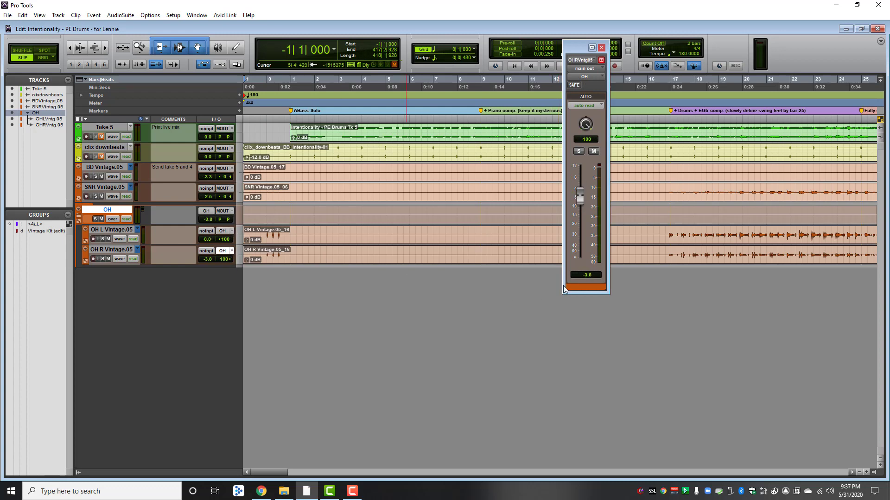
left_click(588, 276)
type("0")
key("Return")
- Create a Mix group named Vintage Kit (mix) from BD Vintage.05, SNR Vintage.05 and the OH folder
left_click(113, 186)
left_click(115, 165, "shift")
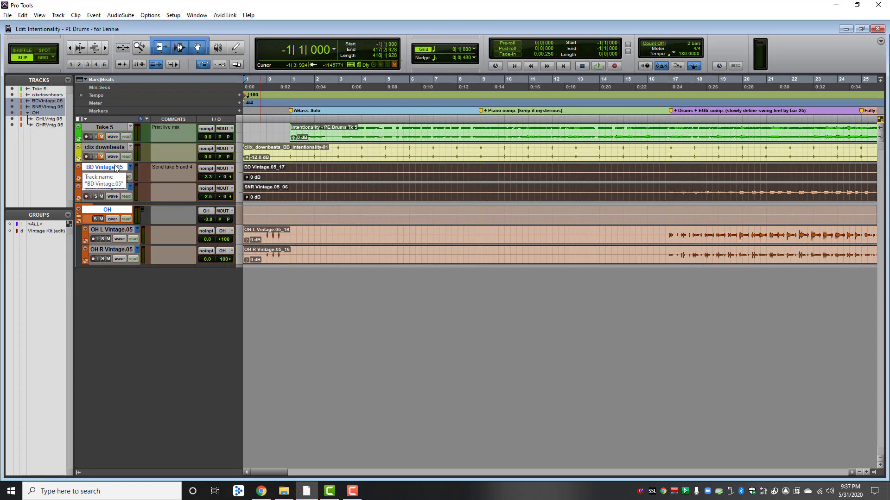
key("ctrl+g")
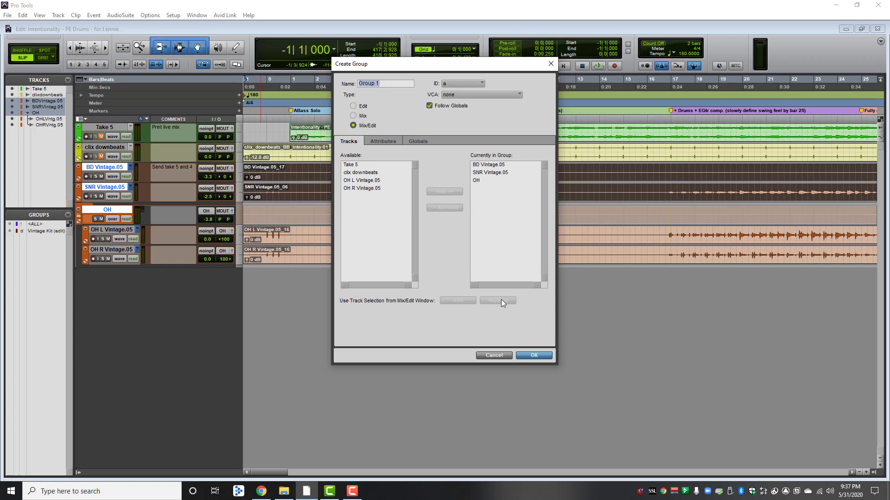
left_click(356, 116)
type("Vinta")
type("Kit (mix)")
left_click(534, 355)
- Test the Vintage Kit (mix) group by lowering the SNR Vintage.05 fader in the mixer
key("ctrl+equal")
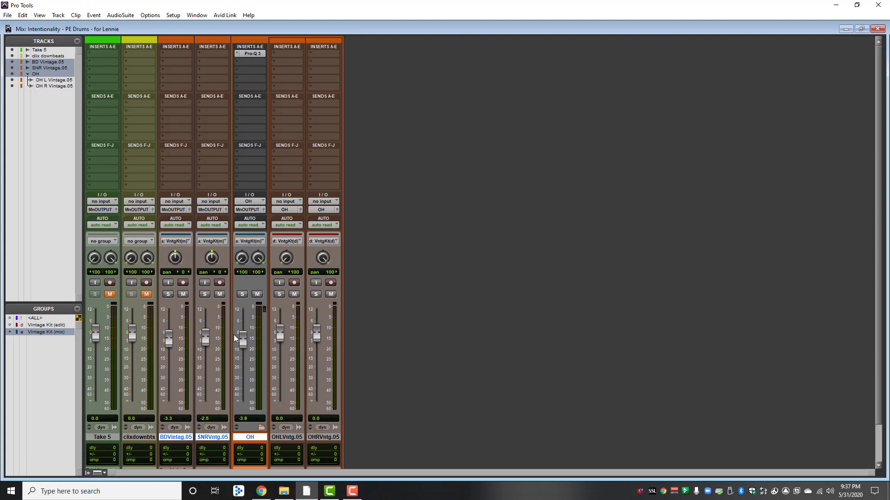
mouse_move(206, 338)
left_mouse_down()
mouse_move(194, 358)
mouse_move(209, 351)
left_mouse_up()
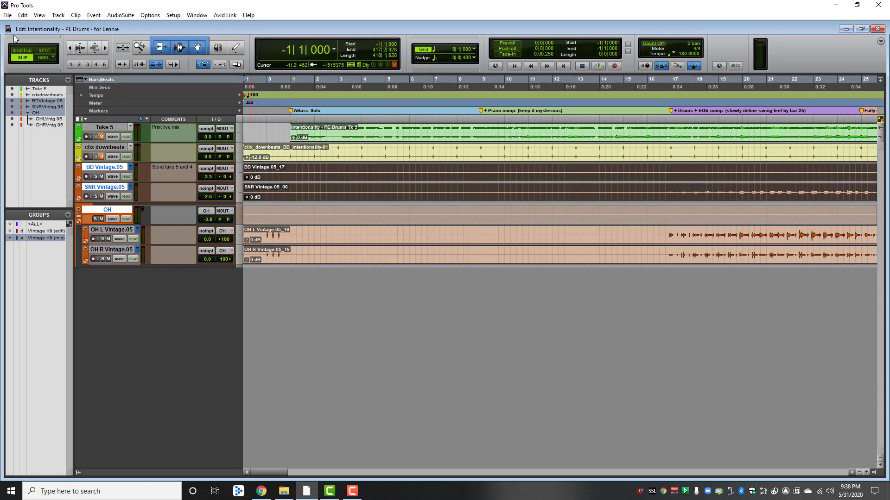
- Close the current session and open the recent Manic - PE Drums session
left_click(7, 15)
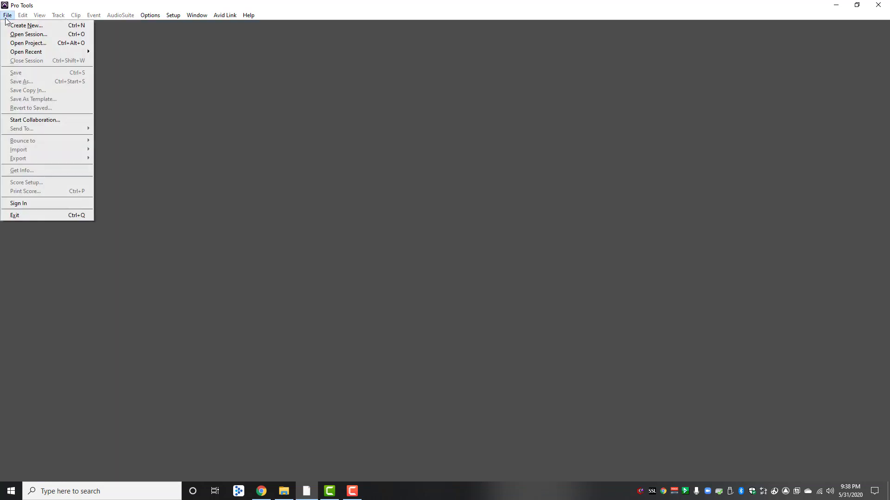
mouse_move(47, 52)
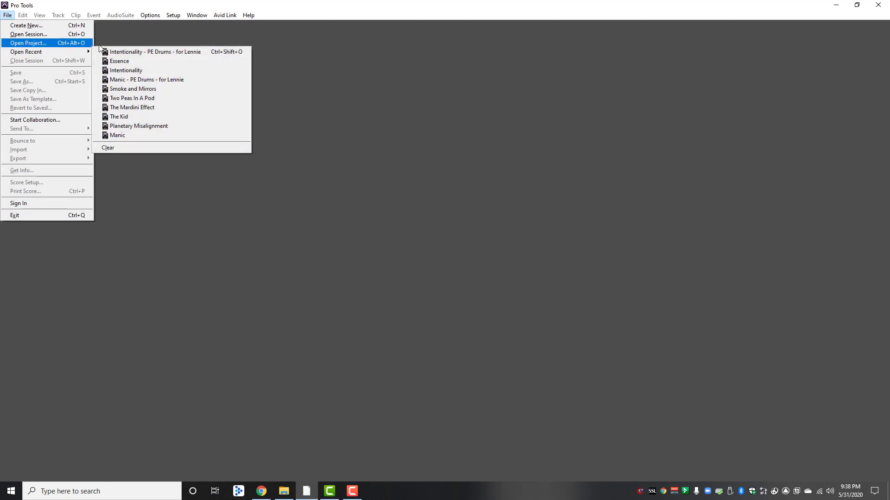
left_click(162, 80)
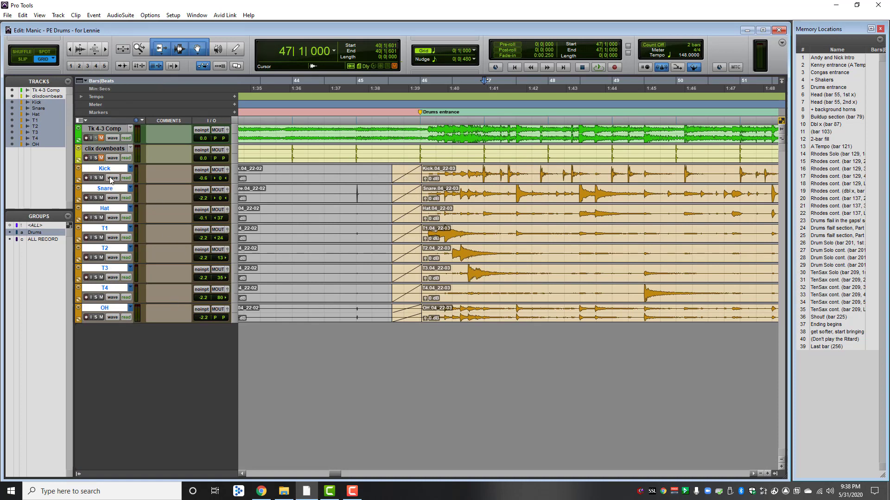
- Go through the drum tracks by selecting clix downbeats, OH, Kick and Hat, and select the toms T1 to T4
left_click(106, 148)
left_click(115, 307)
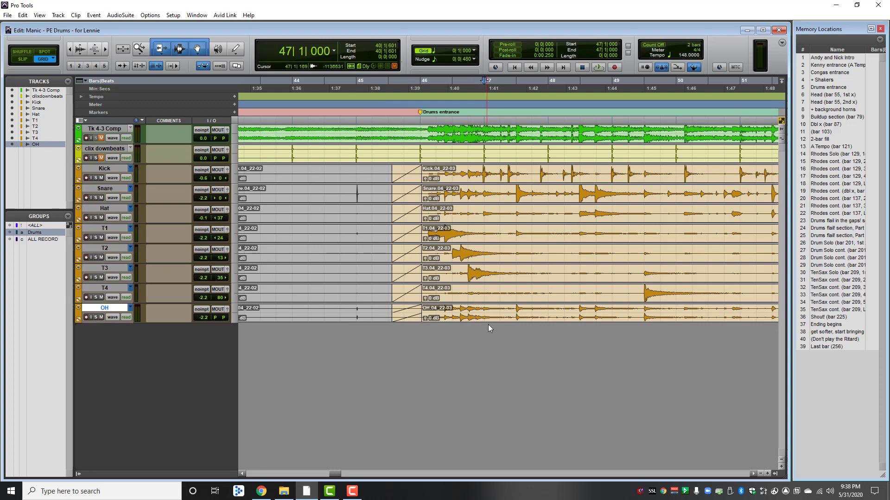
left_click(108, 166)
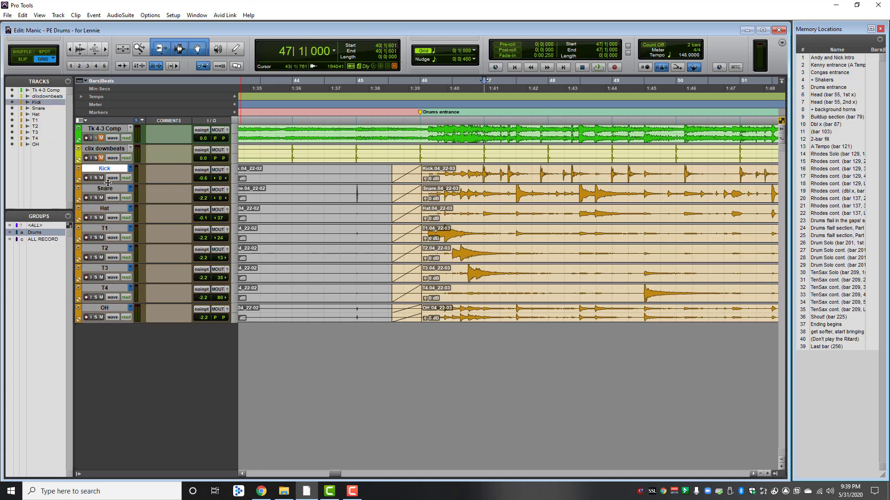
left_click(111, 208)
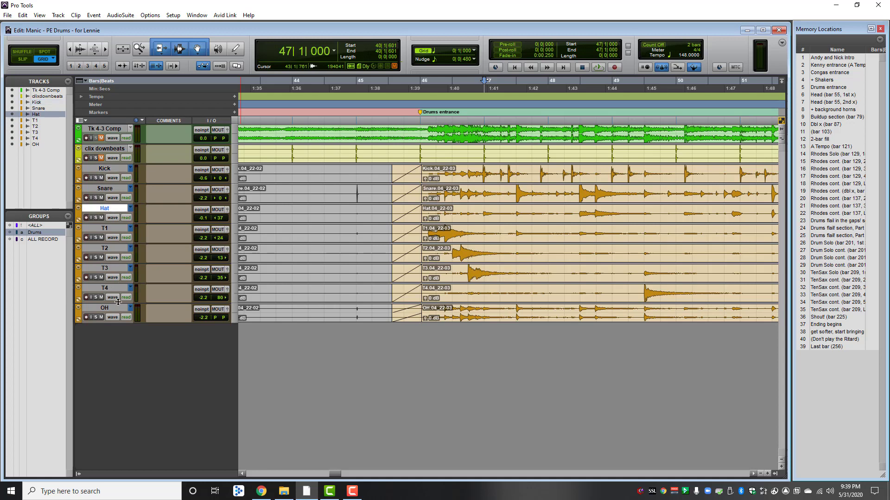
left_click(109, 230)
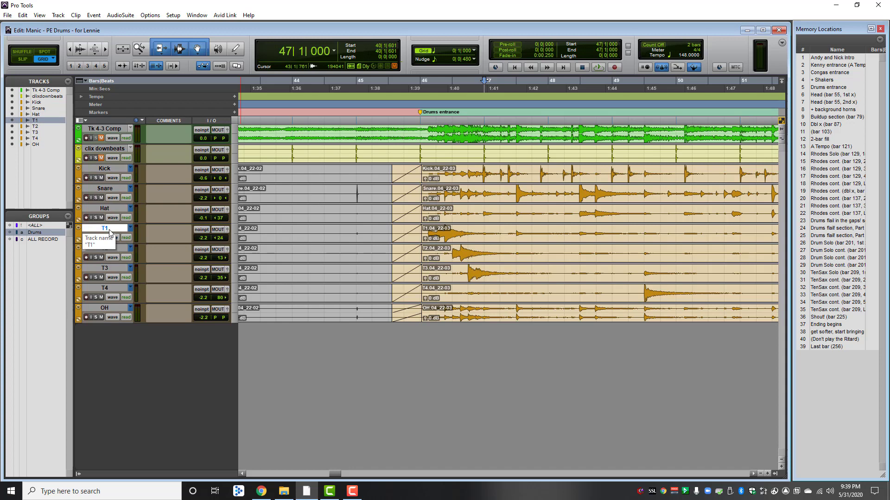
left_click(105, 288, "shift")
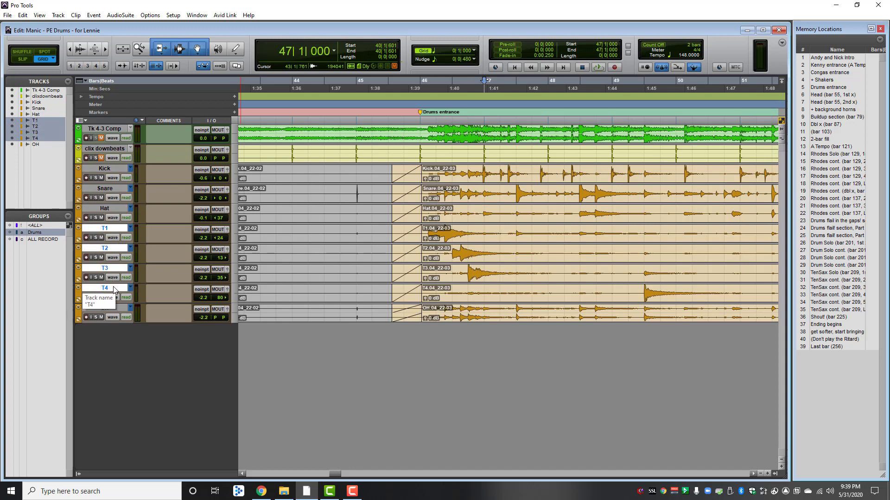
- Create a stereo routing folder named TomRack directly below the Hat track
left_click(116, 206)
right_click(117, 207)
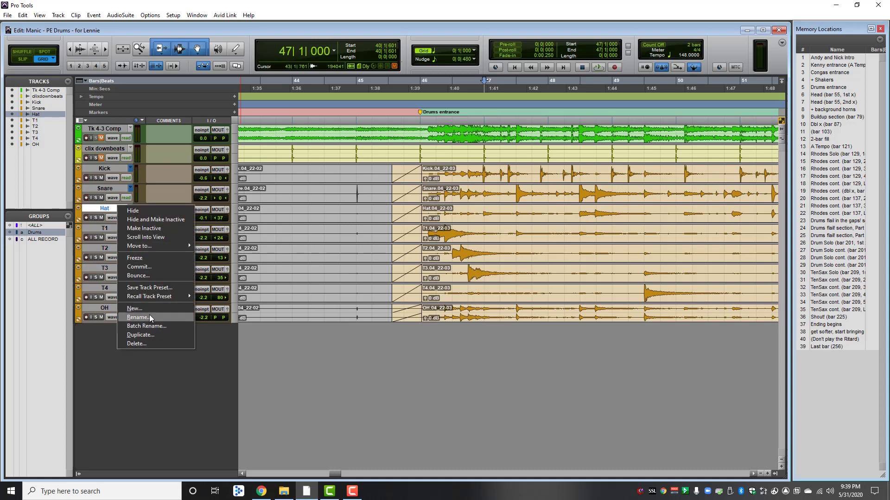
left_click(135, 308)
left_click(343, 168)
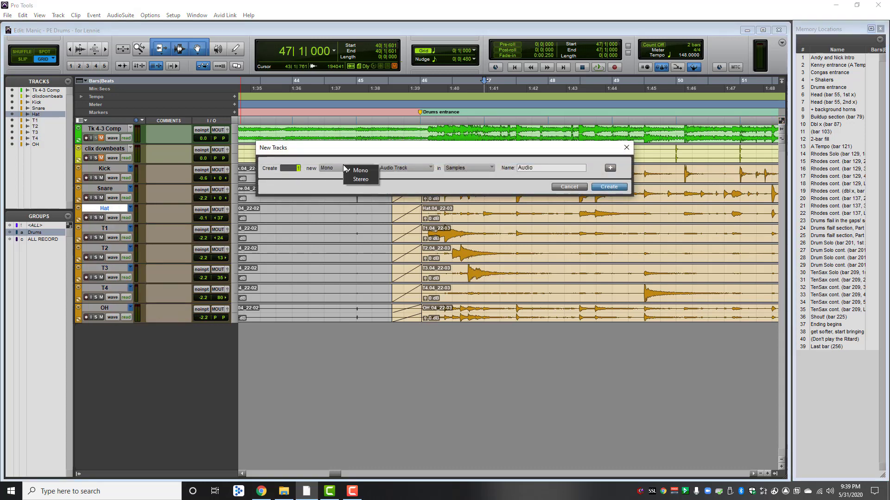
left_click(357, 179)
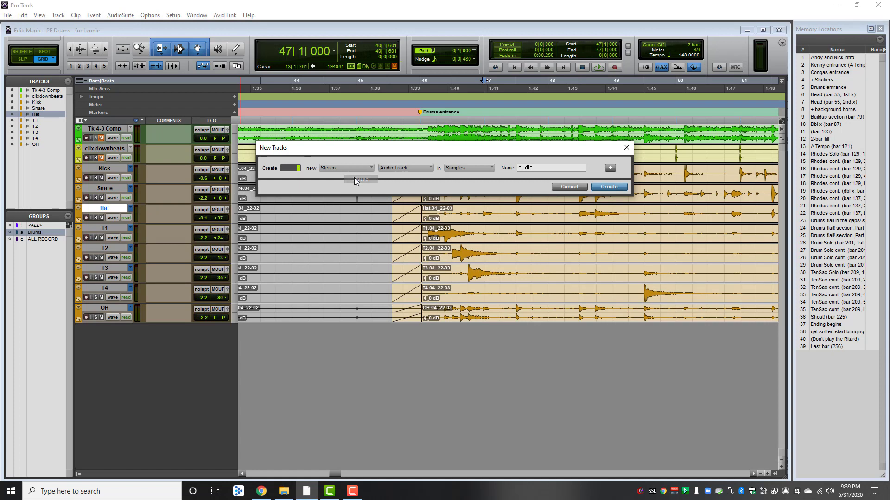
left_click(430, 168)
left_click(452, 170)
type("Tom")
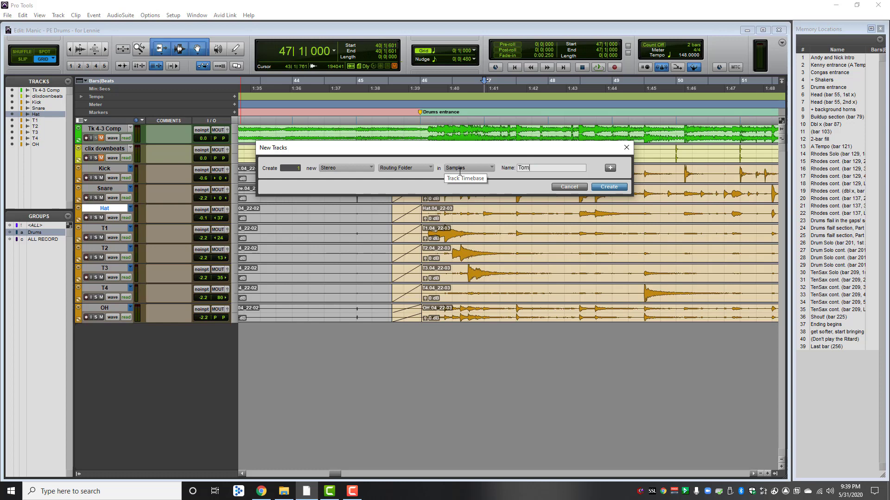
type("Rack")
key("Return")
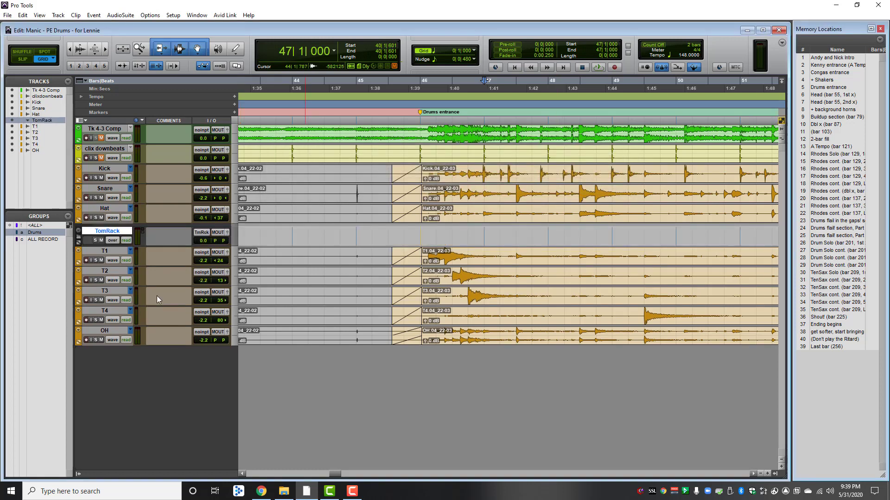
- Move the tracks T1 to T4 into the TomRack folder
left_click(112, 250)
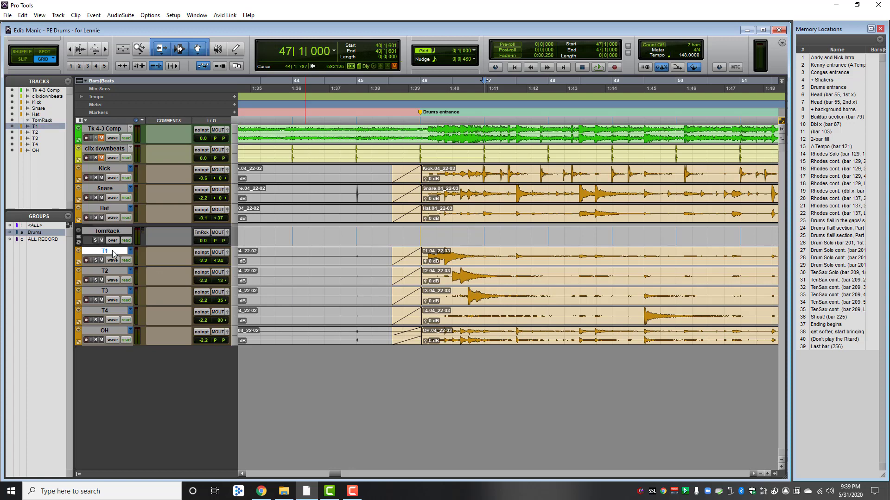
left_click(114, 309, "shift")
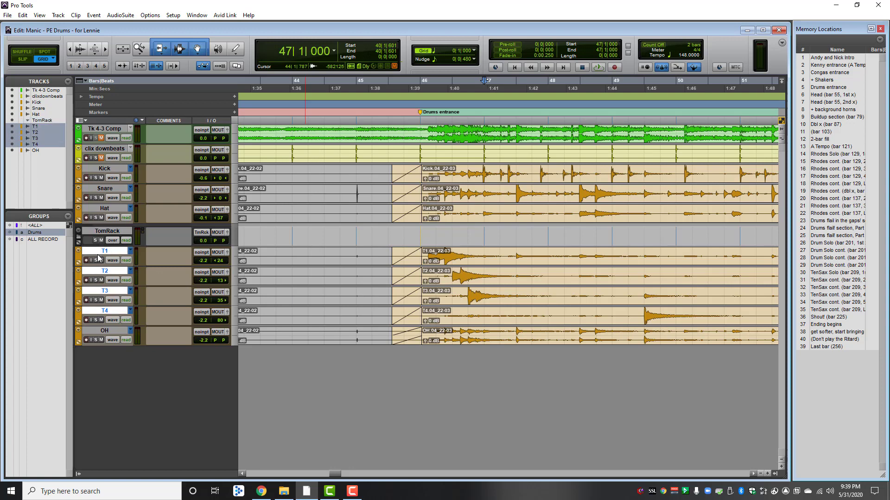
left_click_drag(111, 248, 117, 233)
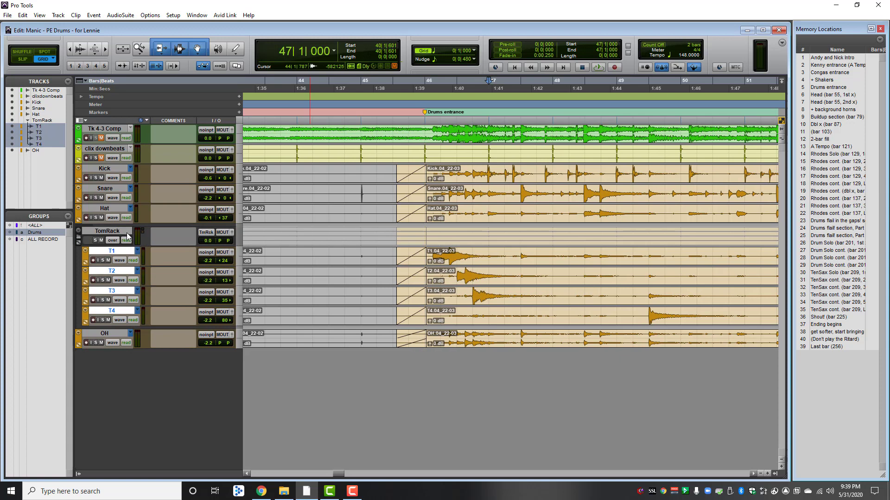
- Colour the TomRack folder track orange to match the other drum tracks
left_click(125, 234)
key("ctrl+equal")
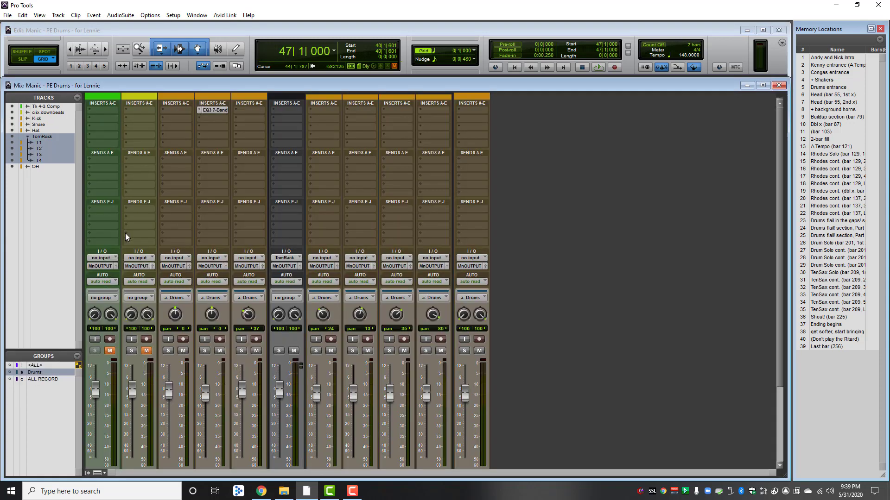
left_click_drag(777, 369, 547, 468)
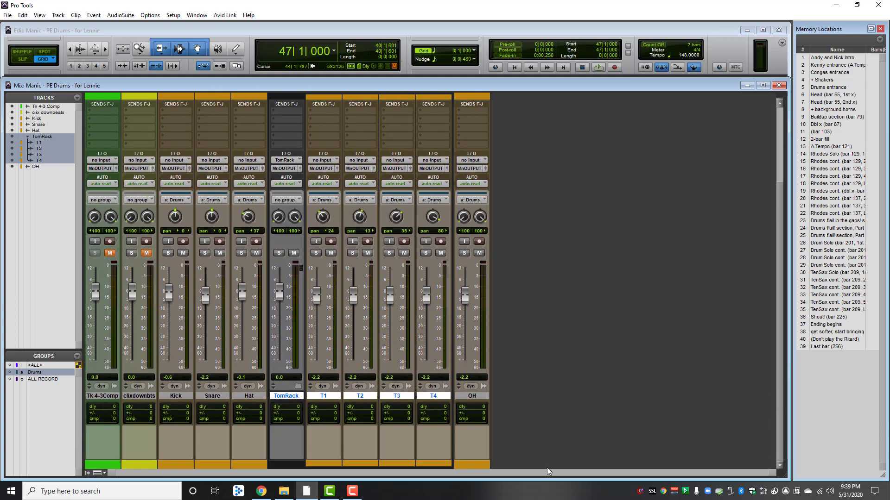
double_click(327, 463)
left_click(752, 64)
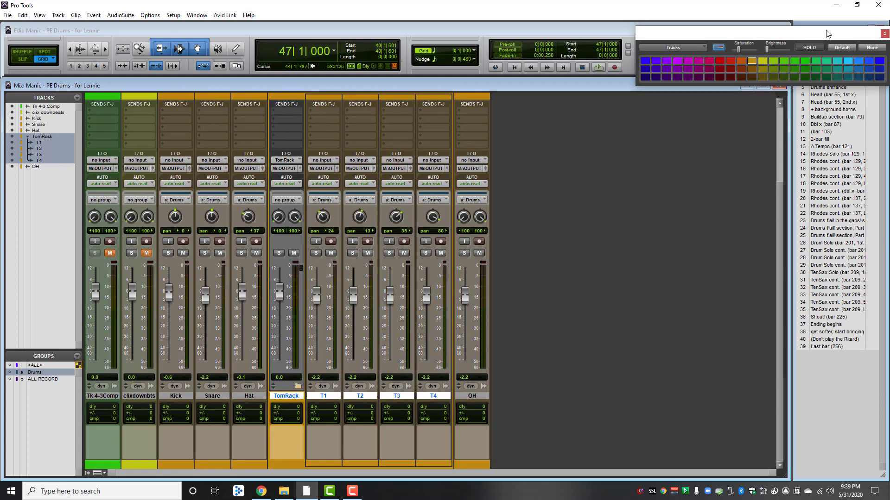
left_click(885, 33)
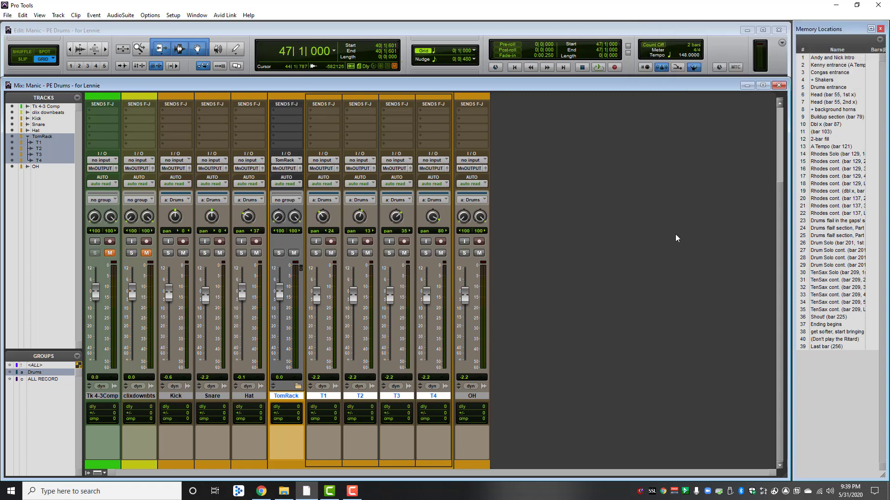
key("ctrl+equal")
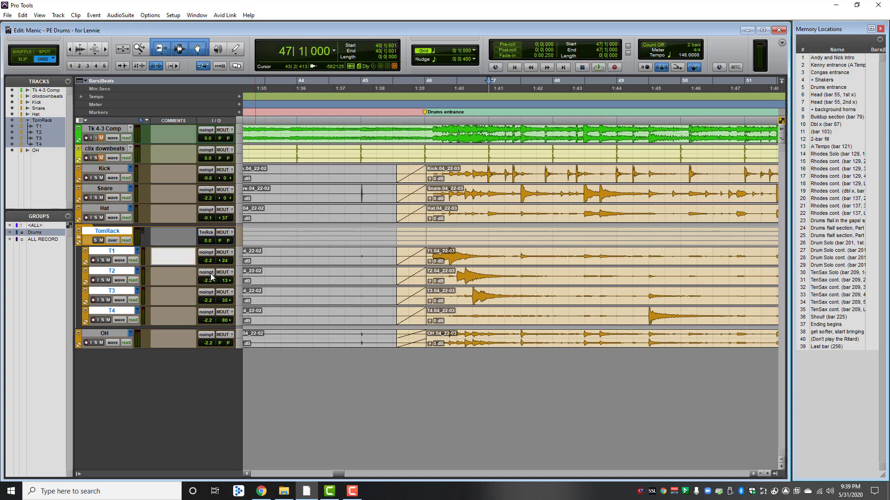
- Route the outputs of tracks T1, T2, T3 and T4 to the TomRack stereo folder track
left_click(226, 252)
mouse_move(254, 299)
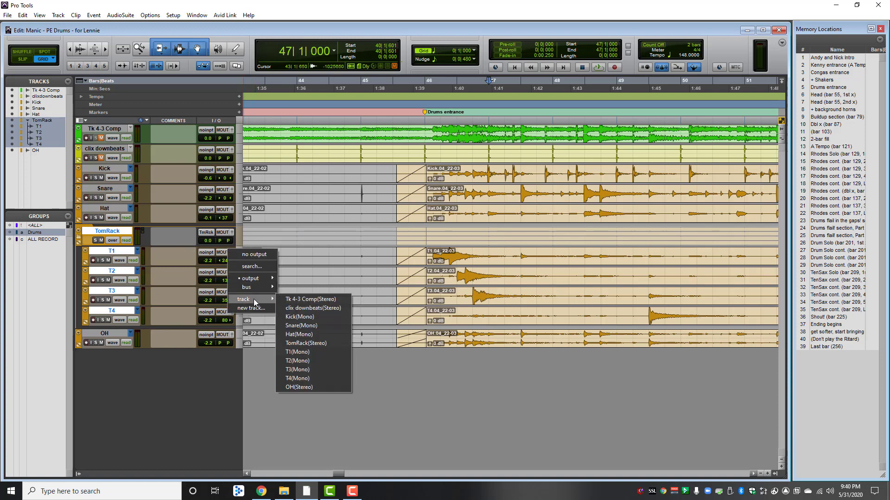
left_click(306, 343)
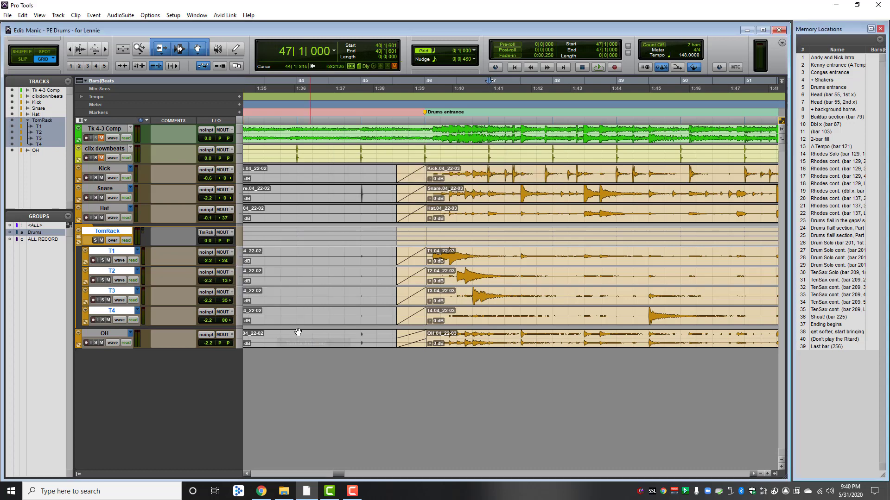
left_click(226, 274)
mouse_move(258, 321)
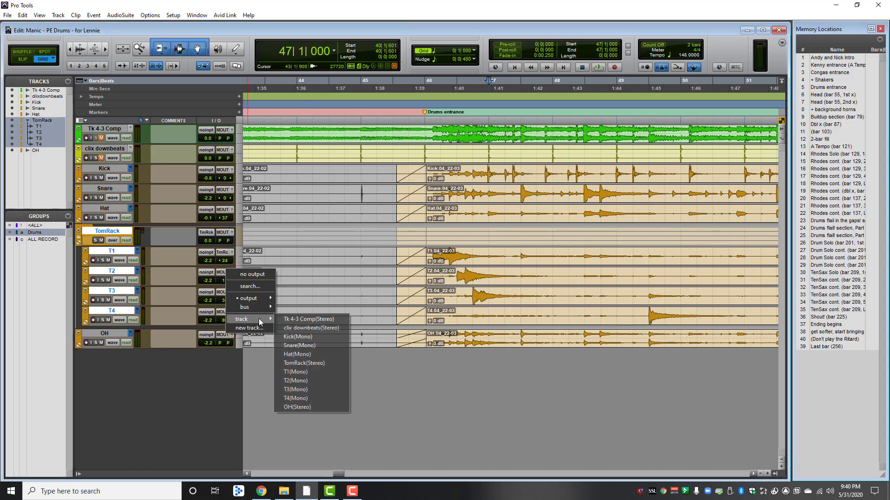
left_click(313, 363)
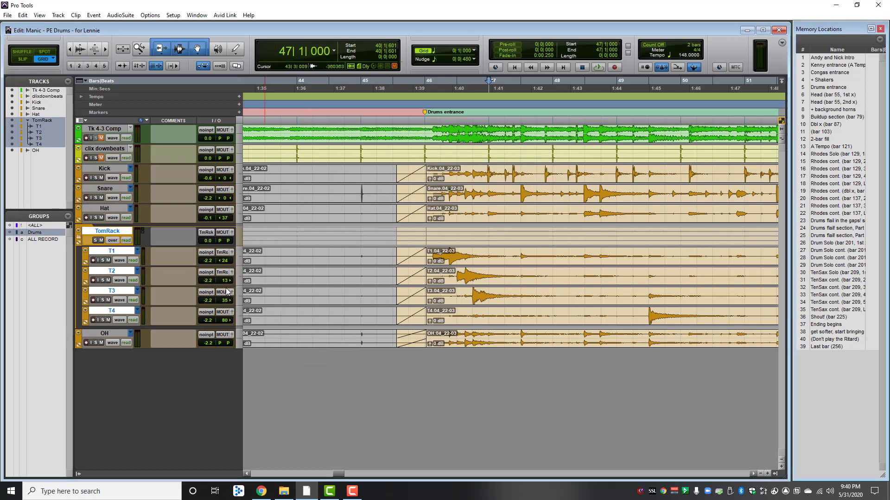
left_click(227, 293)
mouse_move(249, 327)
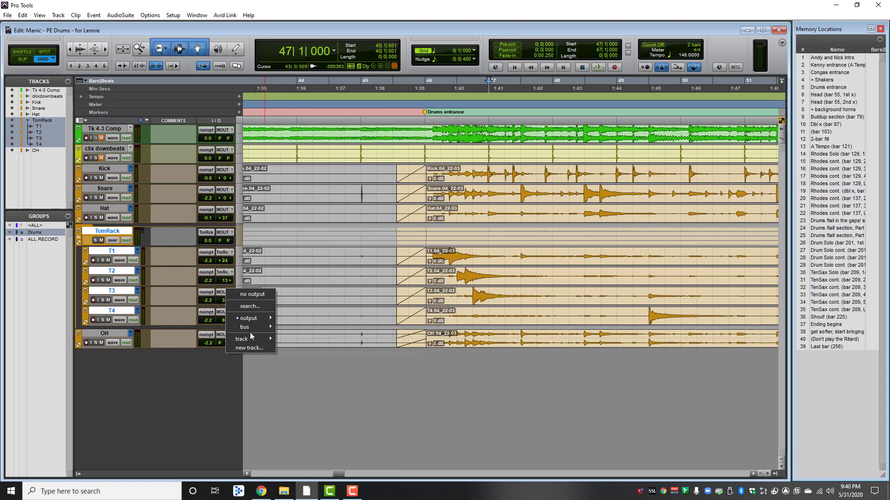
left_click(308, 385)
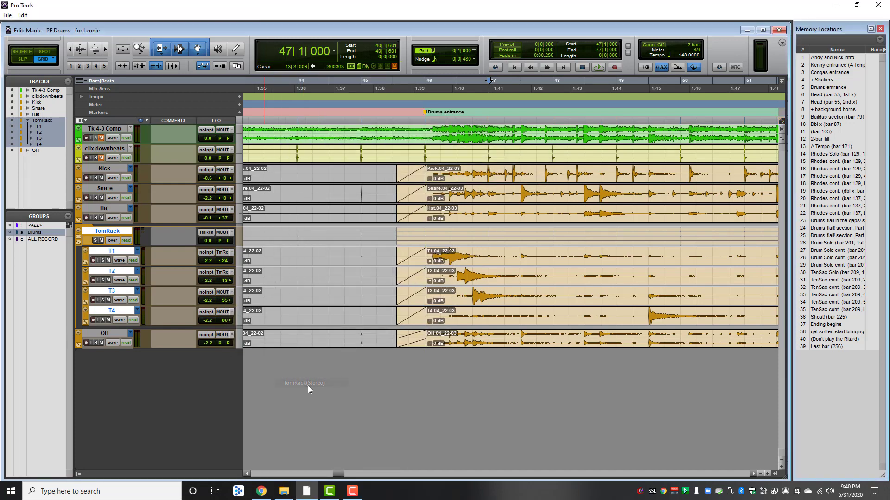
left_click(225, 312)
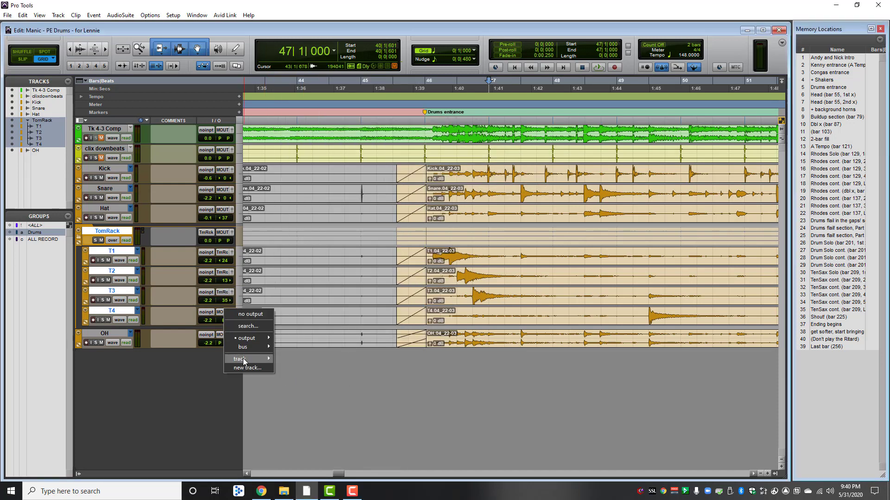
mouse_move(243, 358)
left_click(310, 404)
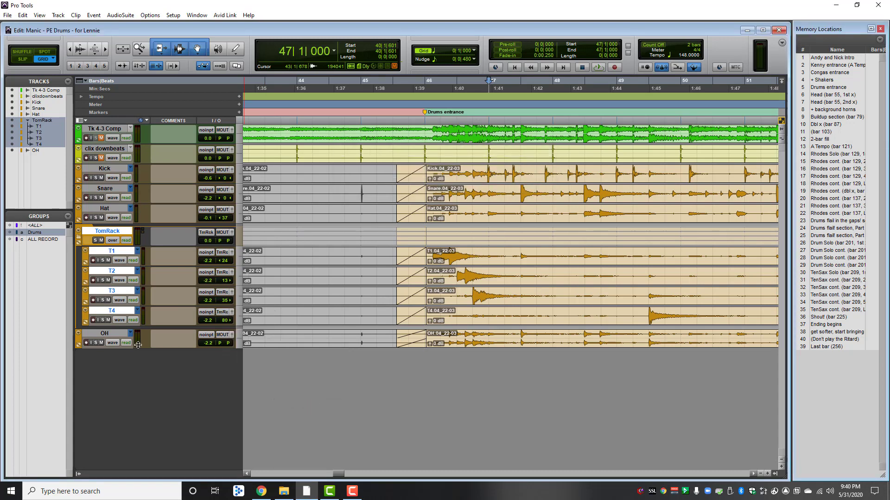
- Change the Drums group to an edit-only group and rename it Drums (edit)
double_click(40, 234)
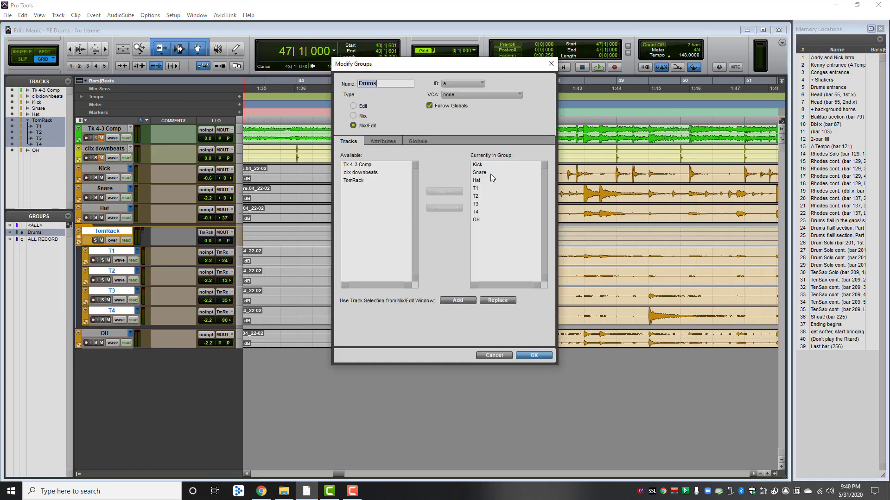
left_click(354, 106)
left_click(384, 84)
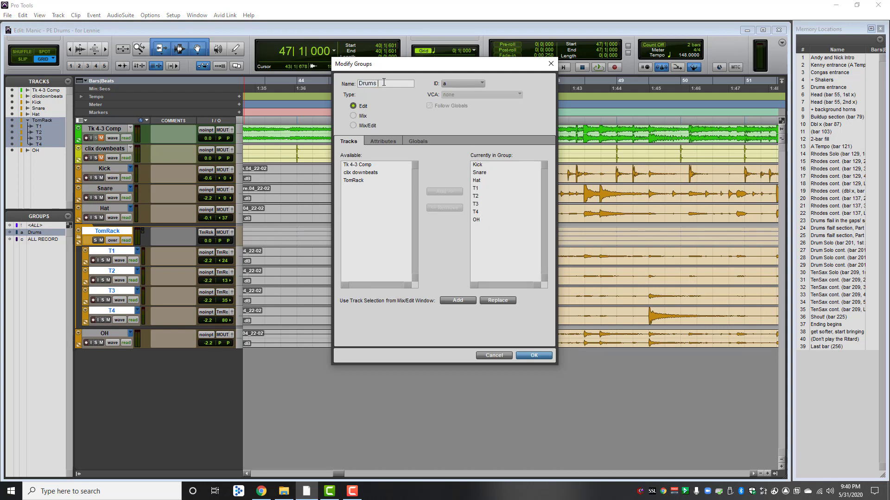
type("ed")
type("(")
left_click(533, 357)
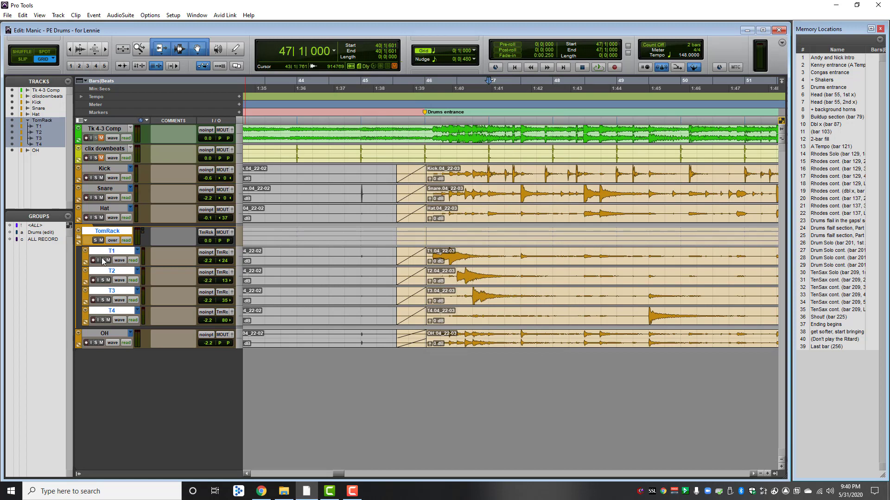
- Create a group named Drums (mix) containing the Kick, Snare, Hat, TomRack and OH tracks
left_click(108, 168)
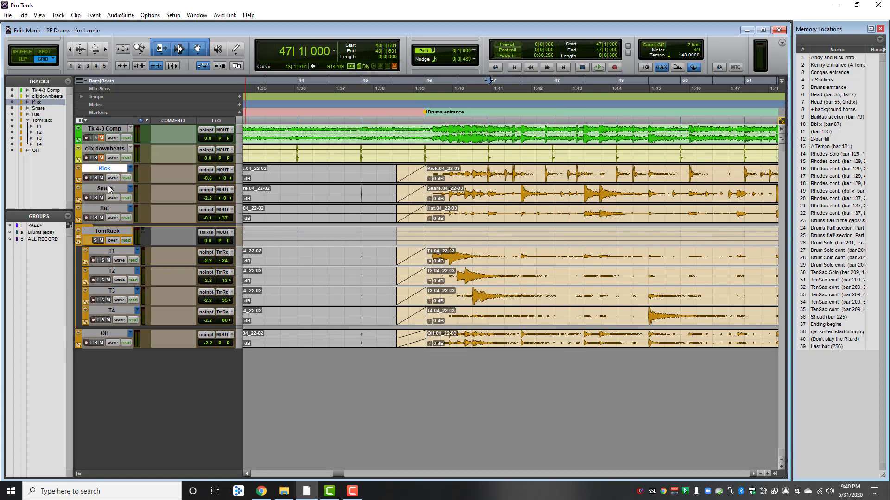
left_click_drag(107, 189, 109, 236)
left_click(107, 333, "ctrl")
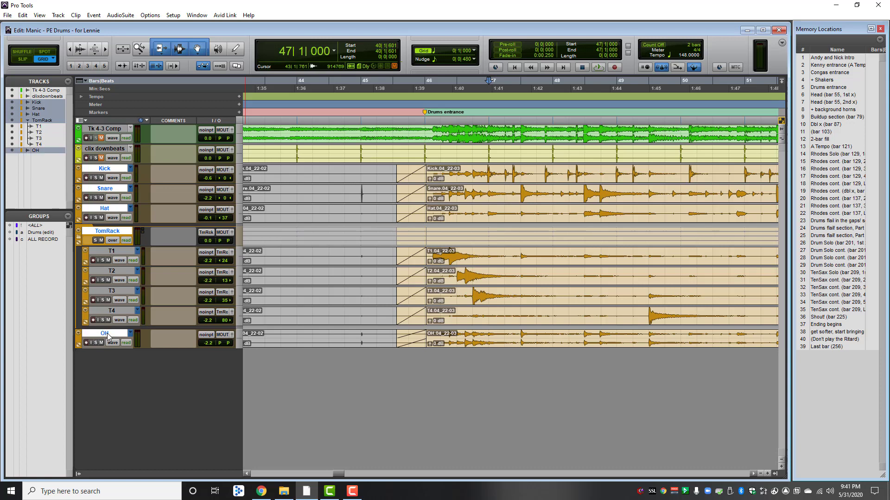
key("ctrl+g")
type("D")
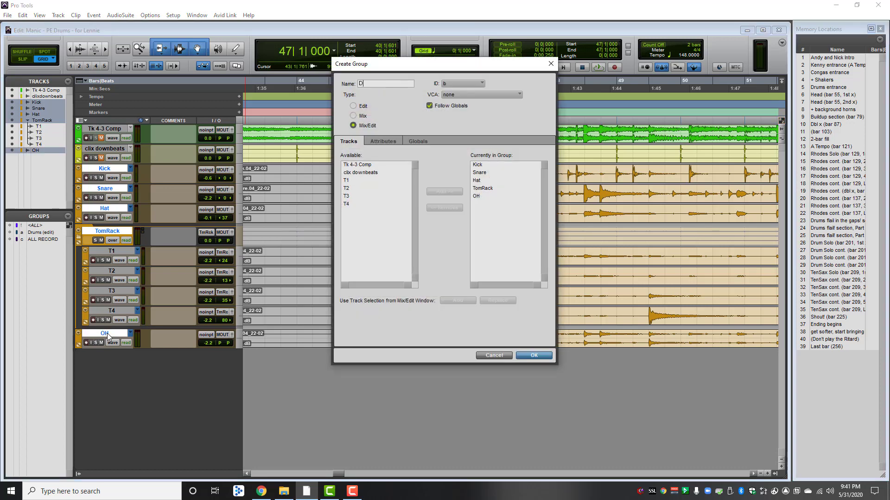
type("rums (mix")
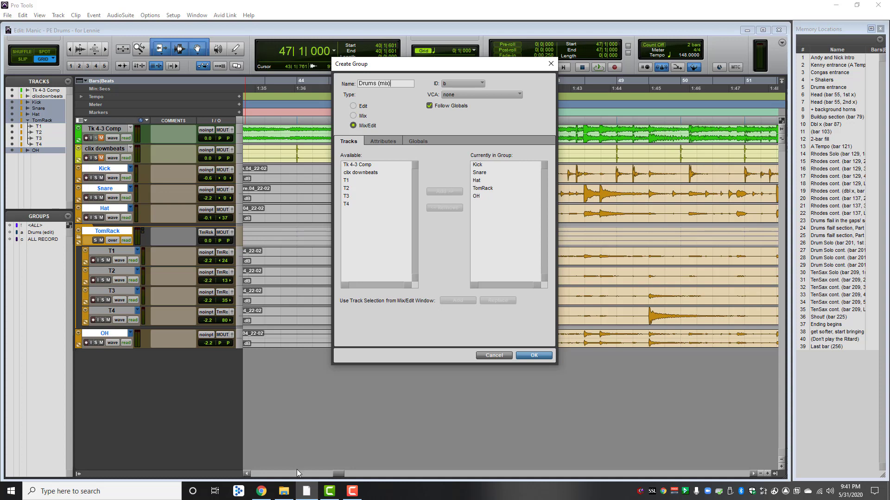
left_click(535, 355)
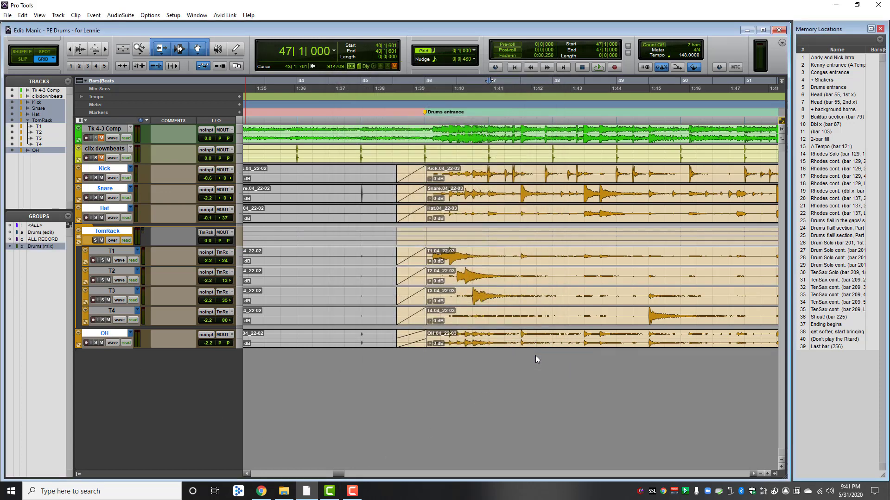
- Deactivate the Drums (mix) group and set the TomRack folder's output level to -2.2 dB
left_click(49, 246)
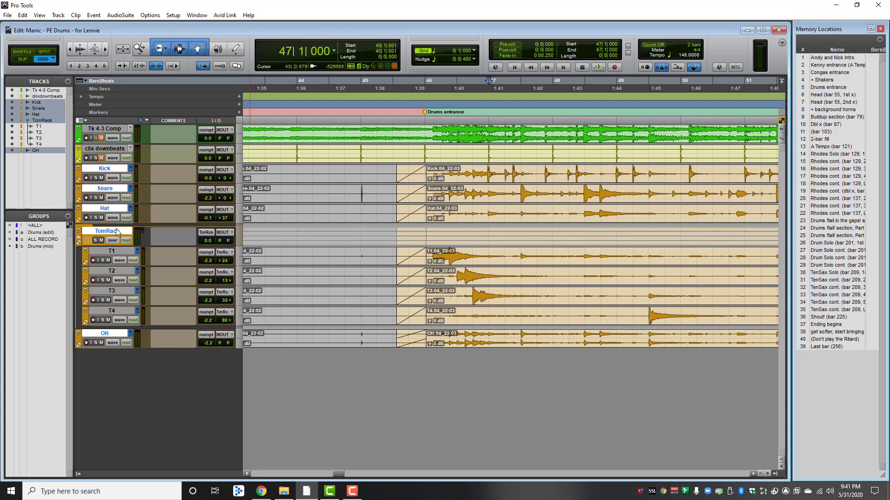
left_click(112, 252)
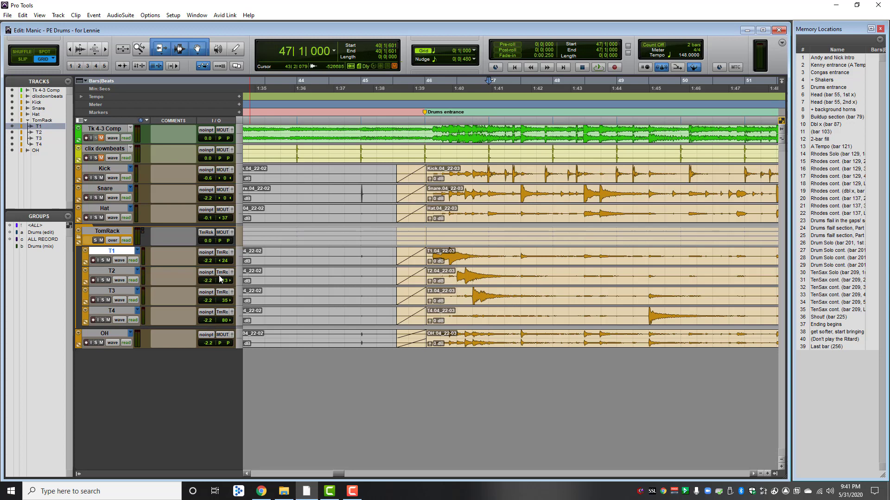
left_click(231, 232)
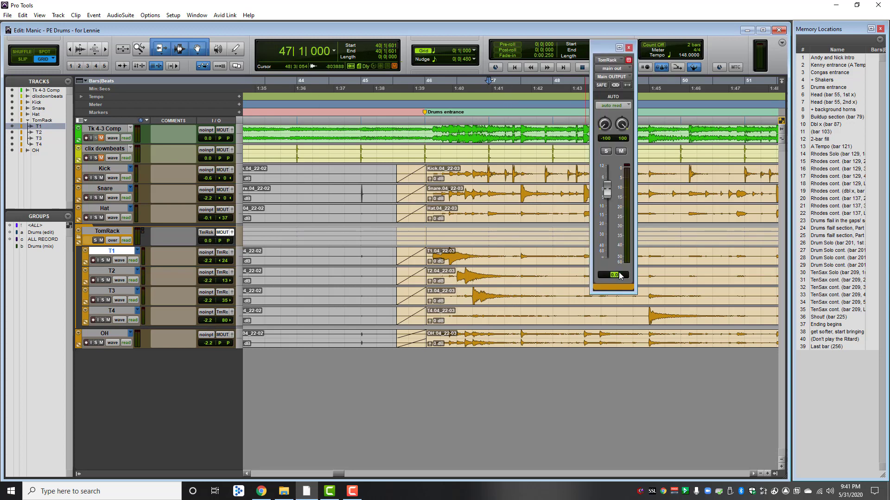
type("-2.2")
key("Return")
- Set the output level of track T1 to 0 dB
left_click(611, 60)
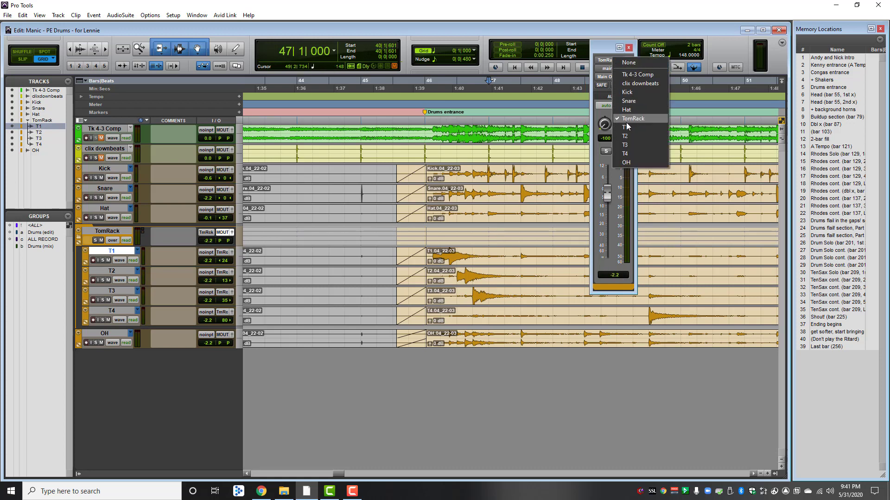
left_click(628, 129)
left_click(615, 276)
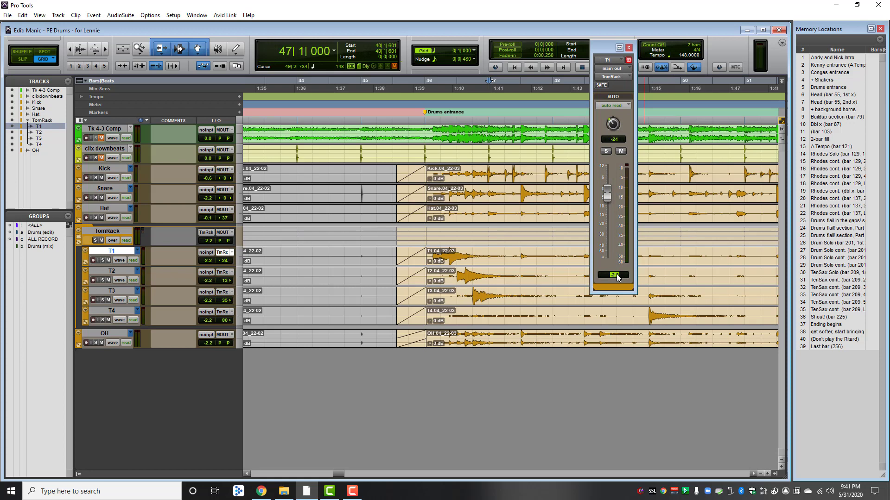
type("0")
key("Return")
- Set the output levels of tracks T2 and T3 to 0 dB
left_click(611, 60)
left_click(630, 138)
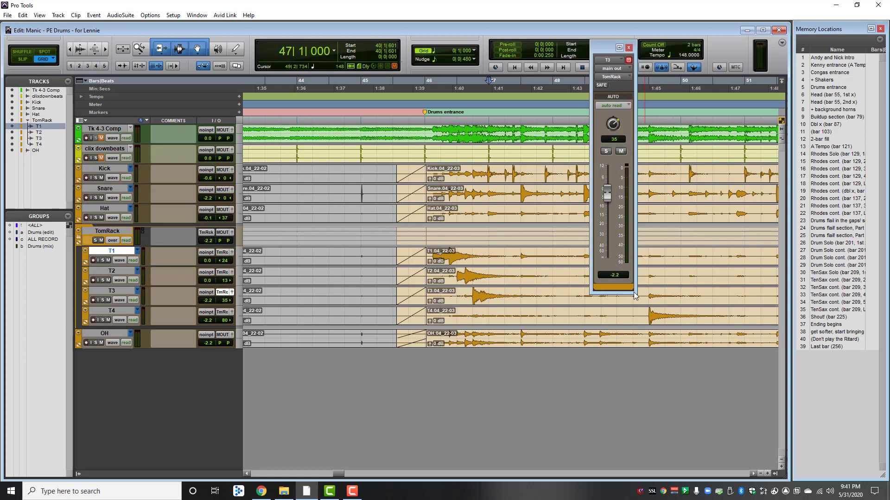
left_click(621, 276)
type("0")
key("Return")
- Set the output level of track T4 to 0 dB and close the floating output window
left_click(611, 60)
left_click(623, 154)
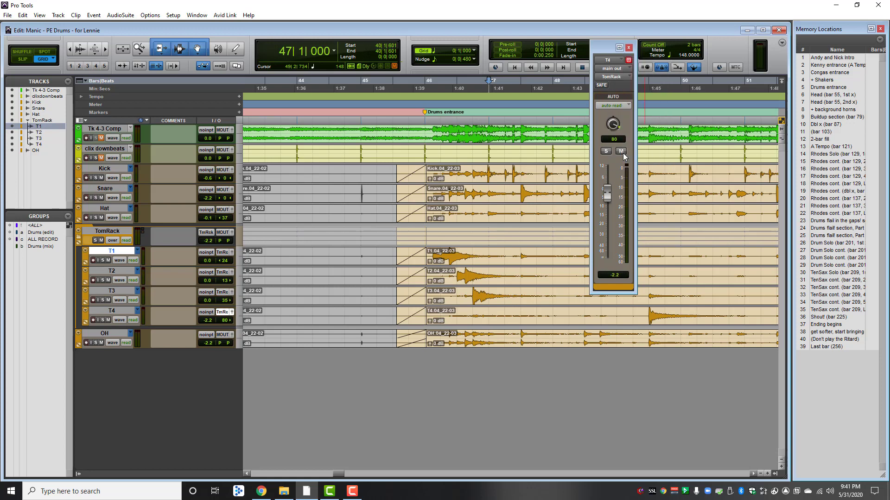
left_click(622, 277)
type("0")
key("Return")
left_click(628, 48)
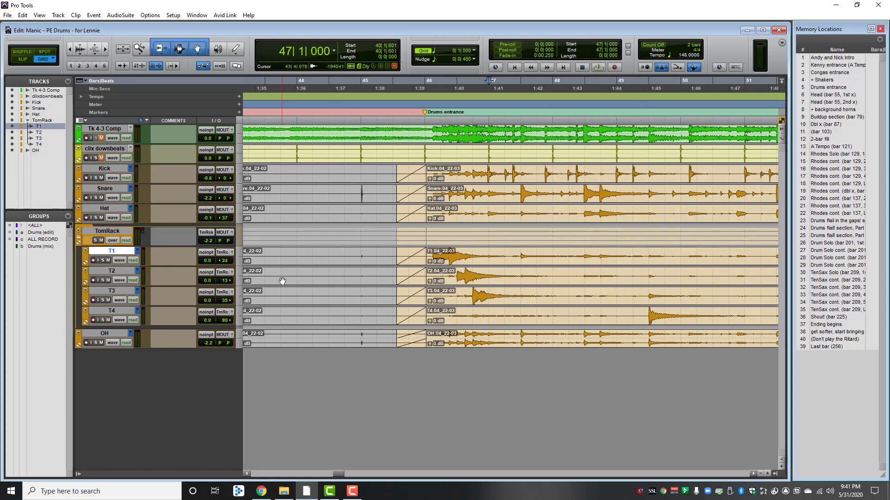
- Insert the stereo FabFilter Pro-Q 3 multichannel EQ in the first insert slot of TomRack in the mixer
key("ctrl+equal")
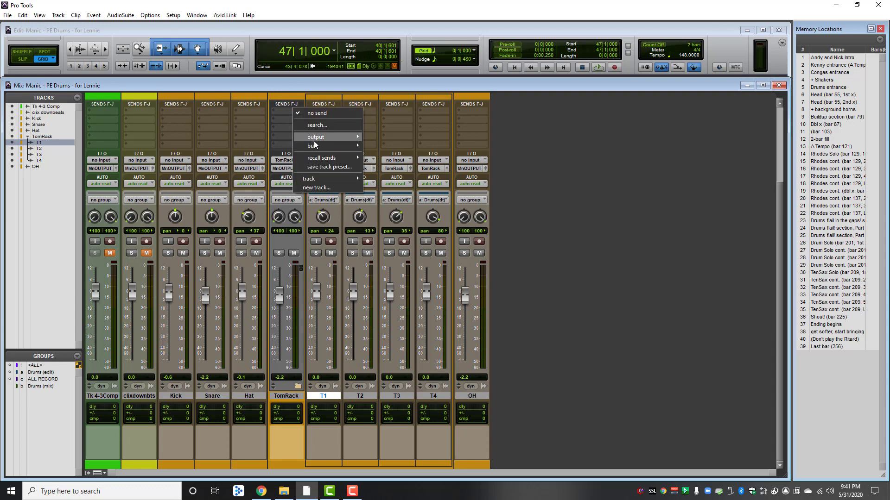
mouse_move(319, 158)
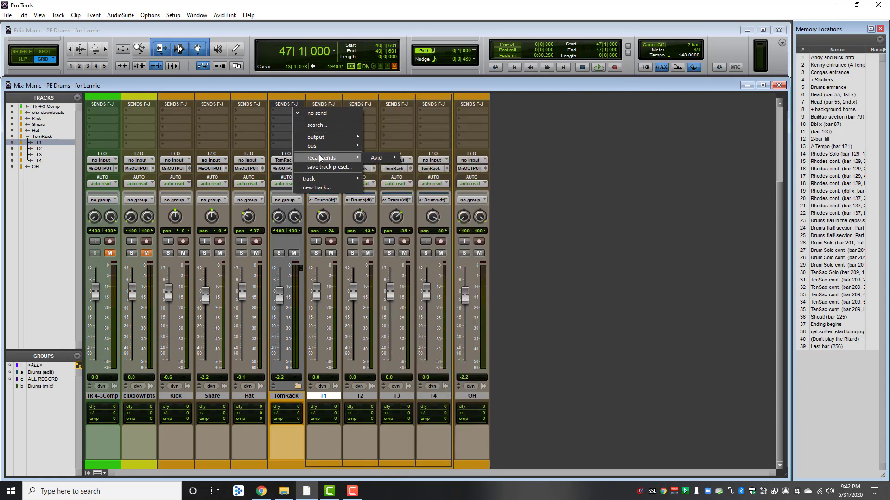
left_click(533, 167)
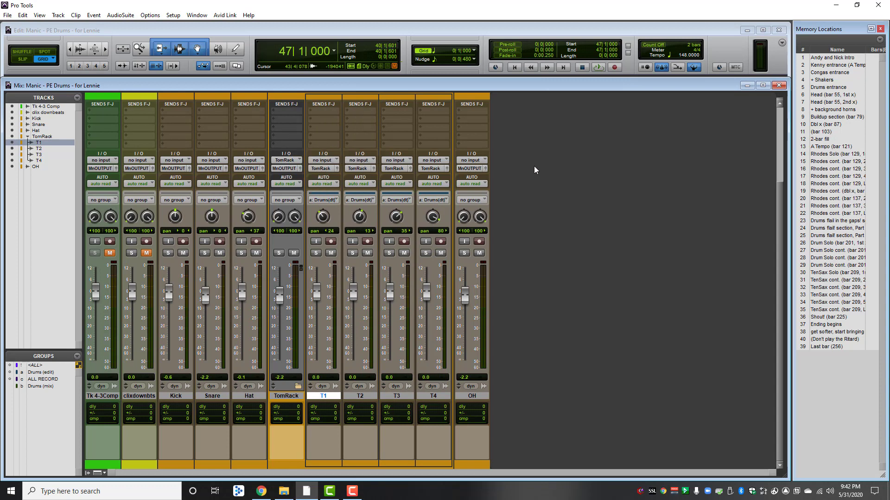
scroll(534, 167, "up", 3)
left_click(285, 111)
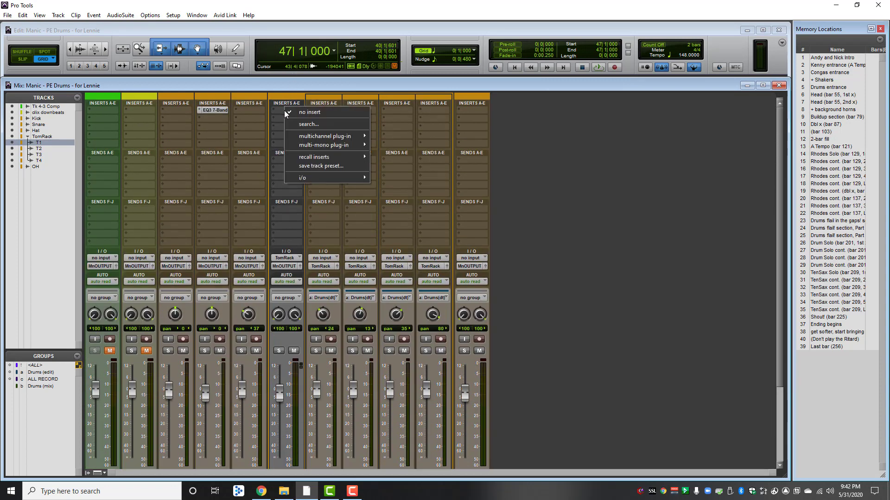
mouse_move(358, 136)
mouse_move(391, 136)
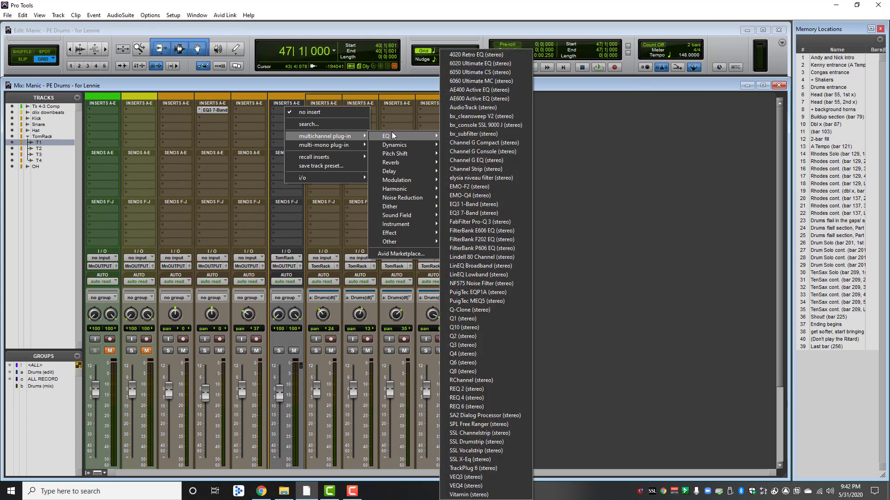
left_click(476, 222)
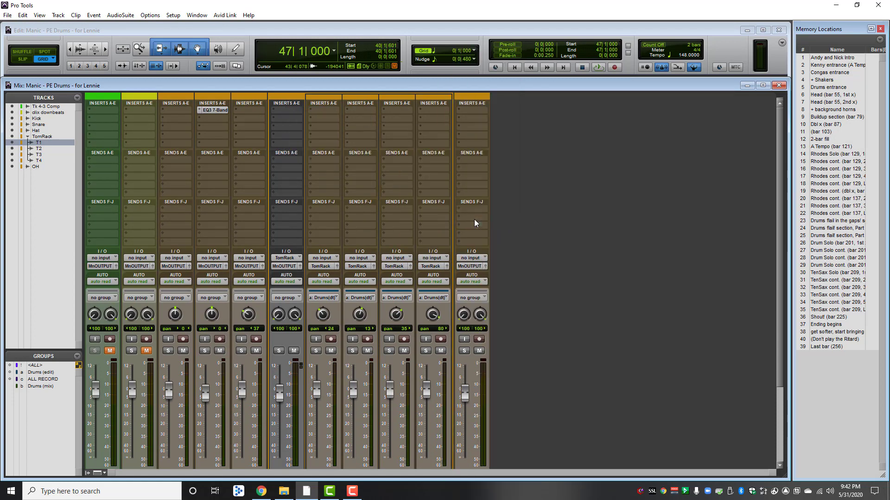
- Try the PE_Drums_OH_TomRack_Smoke preset in TomRack's Pro-Q 3, and remove the plug-in from the insert slot
left_click(306, 132)
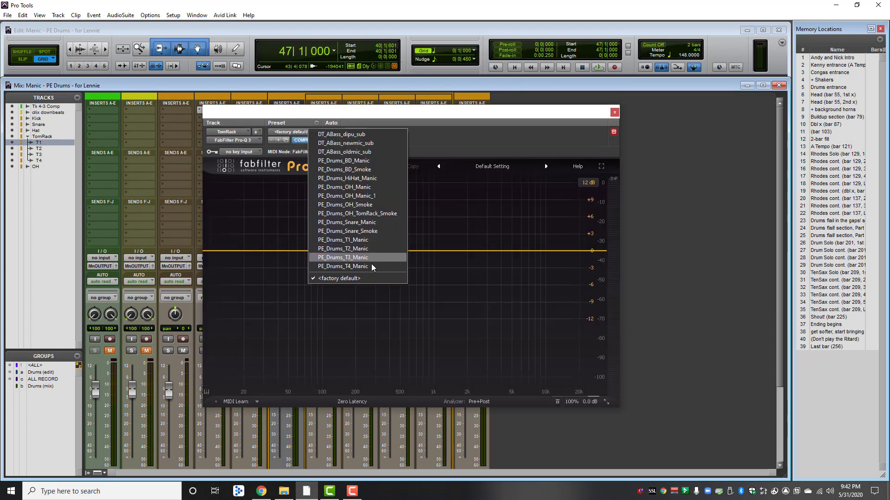
left_click(372, 213)
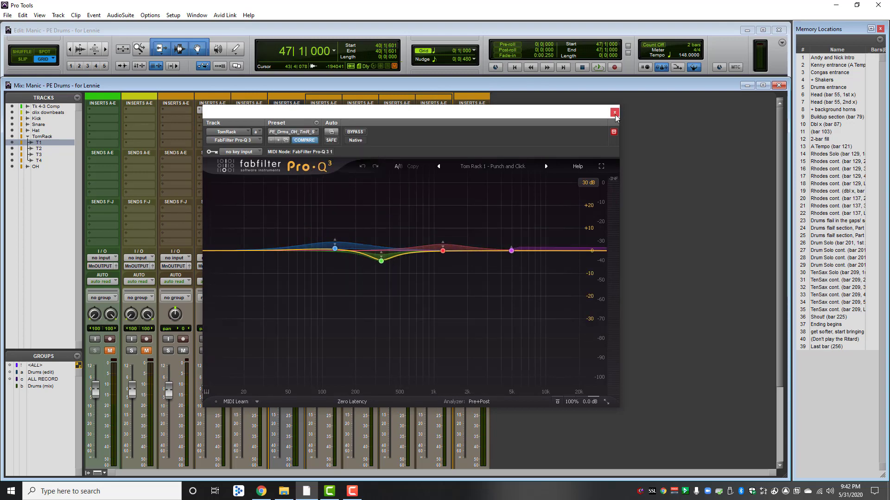
left_click(311, 132)
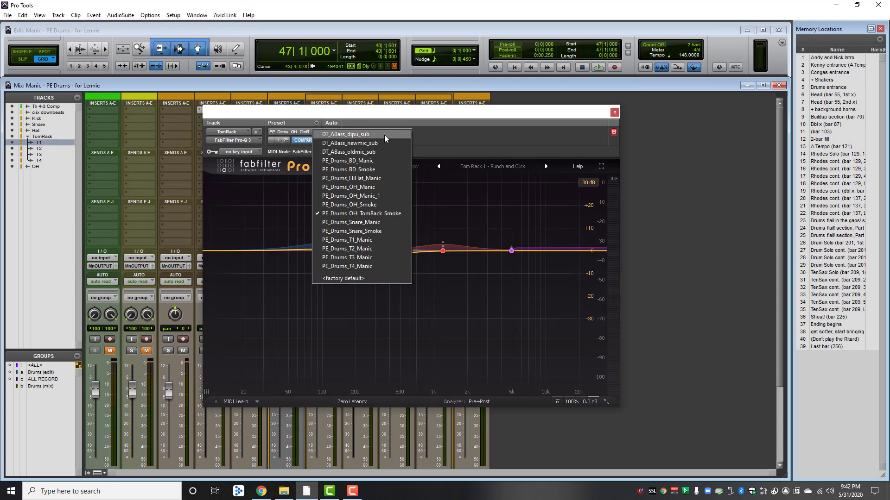
left_click(437, 135)
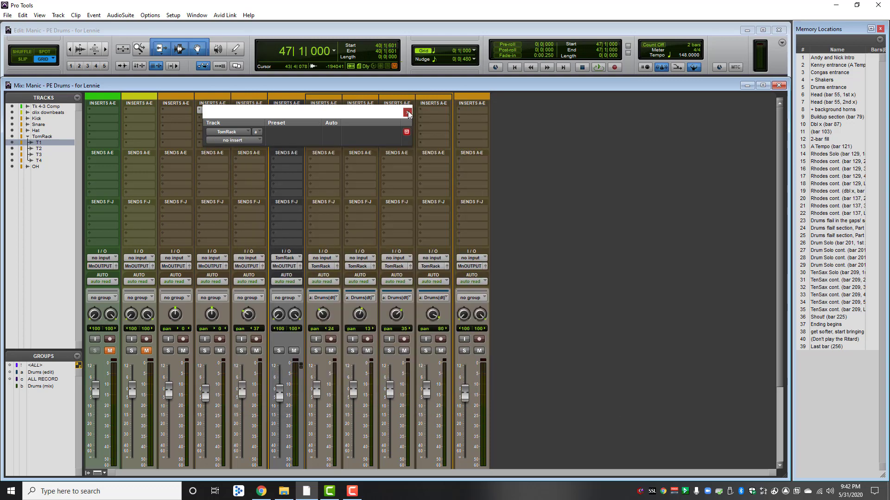
left_click(407, 112)
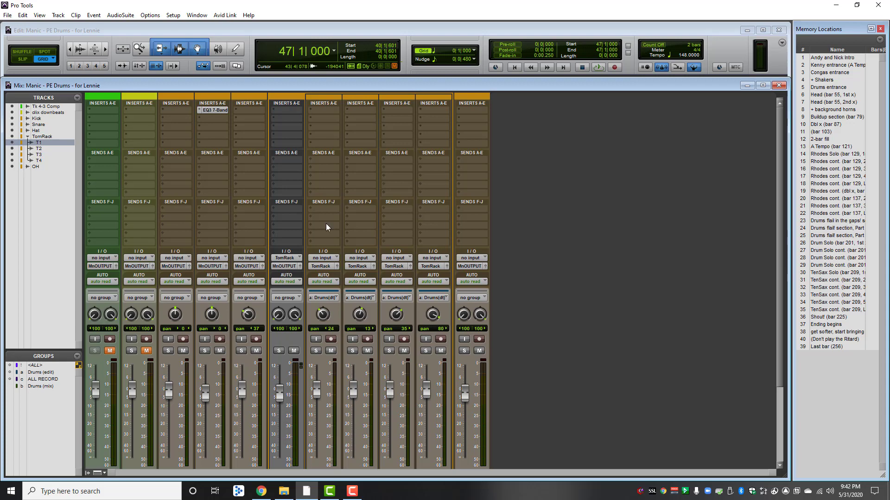
- Insert the mono FabFilter Pro-Q 3 EQ in T1's first insert slot and load the PE_Drums_T1_Manic preset
left_click(325, 109)
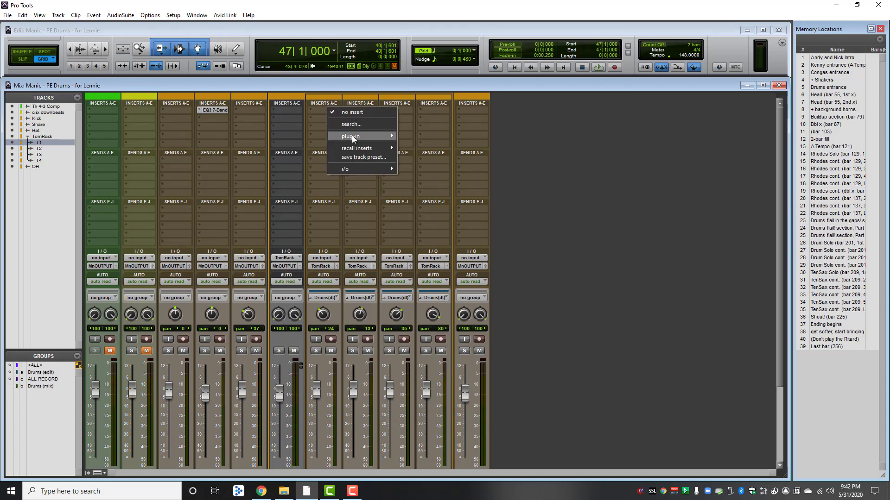
mouse_move(352, 136)
mouse_move(424, 135)
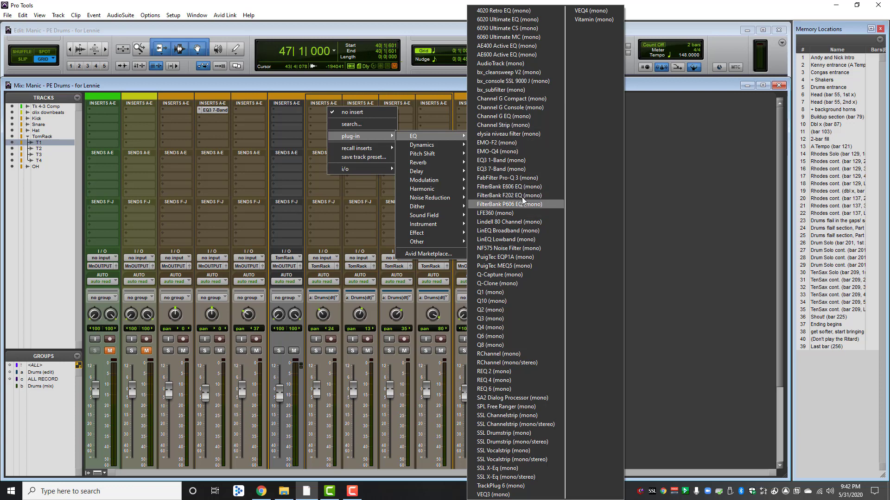
left_click(524, 177)
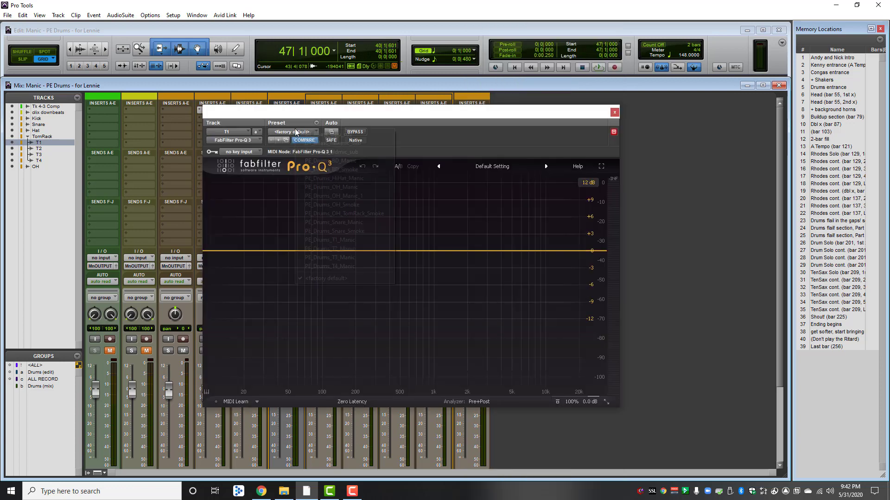
left_click(290, 133)
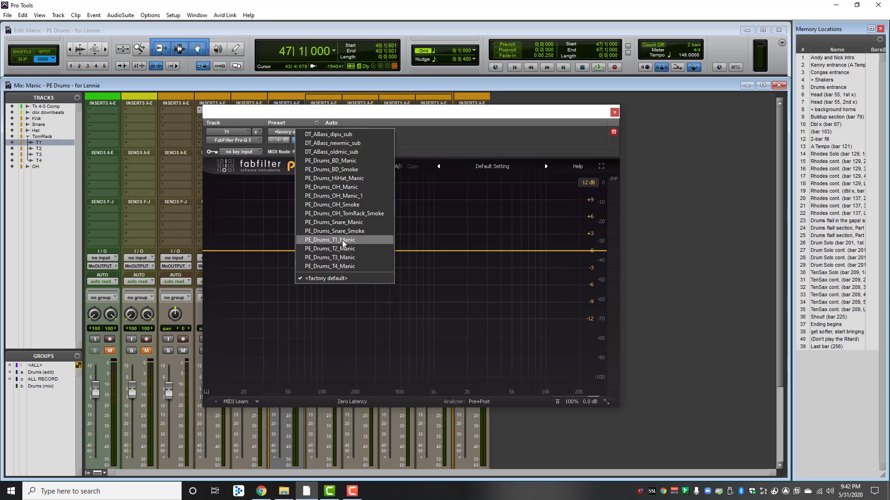
left_click(344, 240)
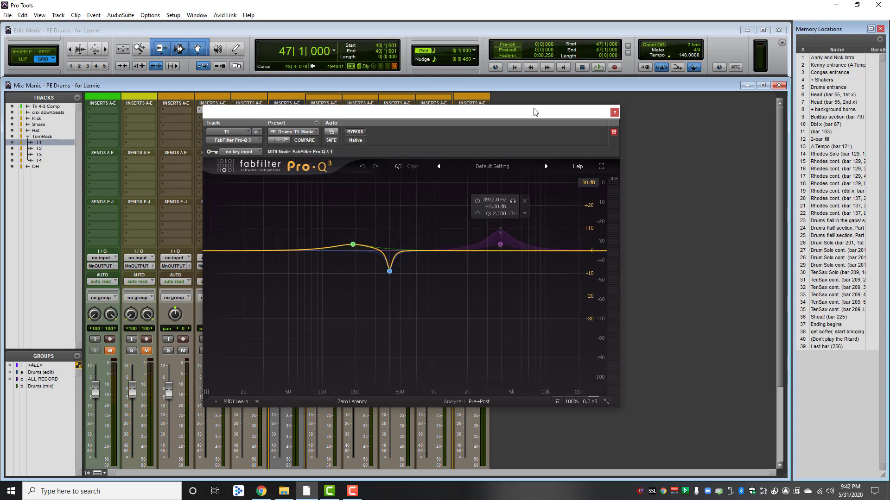
- Move the plug-in window clear of the inserts, and add Pro-Q 3 to T2 with the PE_Drums_T2_Manic preset
left_click_drag(533, 110, 603, 158)
left_click_drag(603, 157, 621, 143)
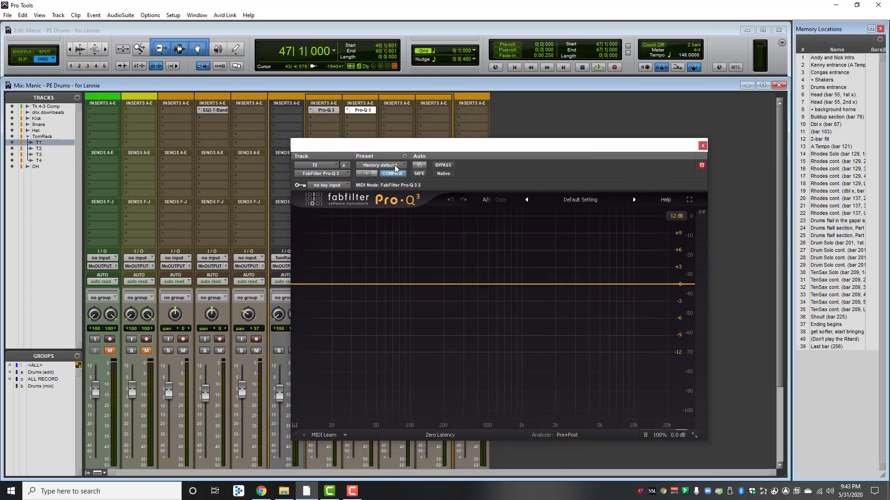
left_click(394, 166)
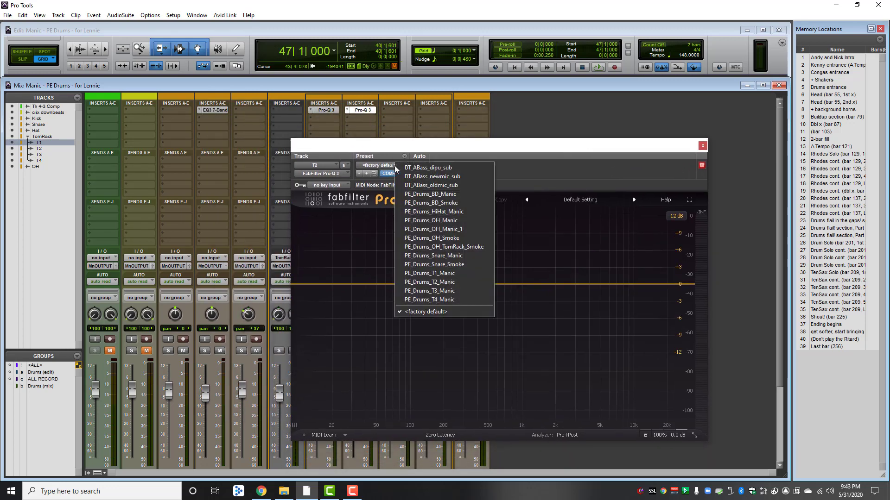
left_click(429, 281)
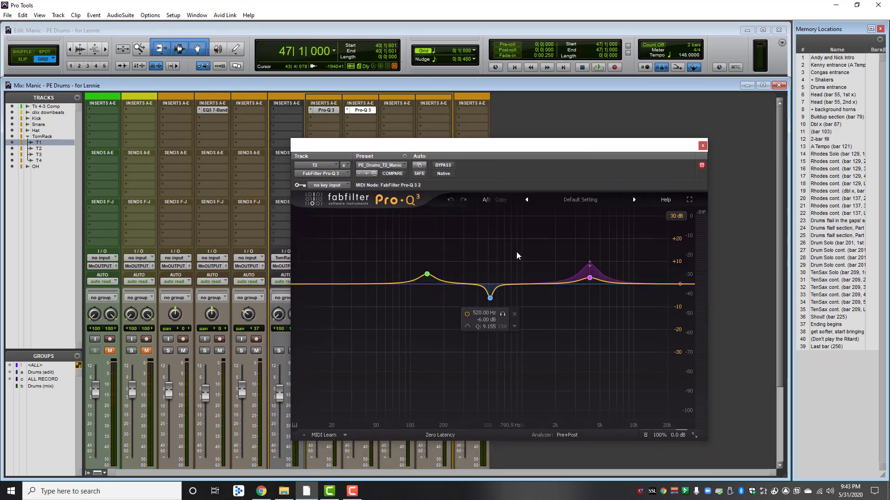
- Compare the Pro-Q 3 curves of T1 and T2, examining T1's individual EQ bands, and close the plug-in window
left_click(329, 110)
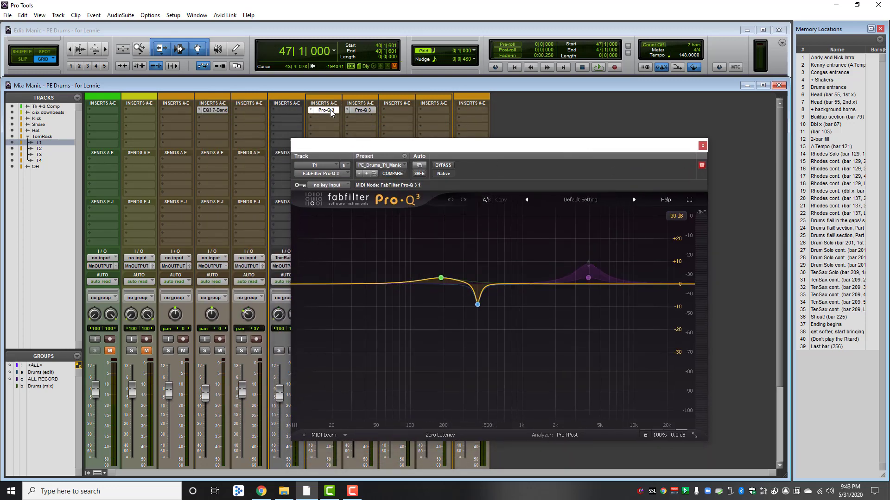
left_click(362, 110)
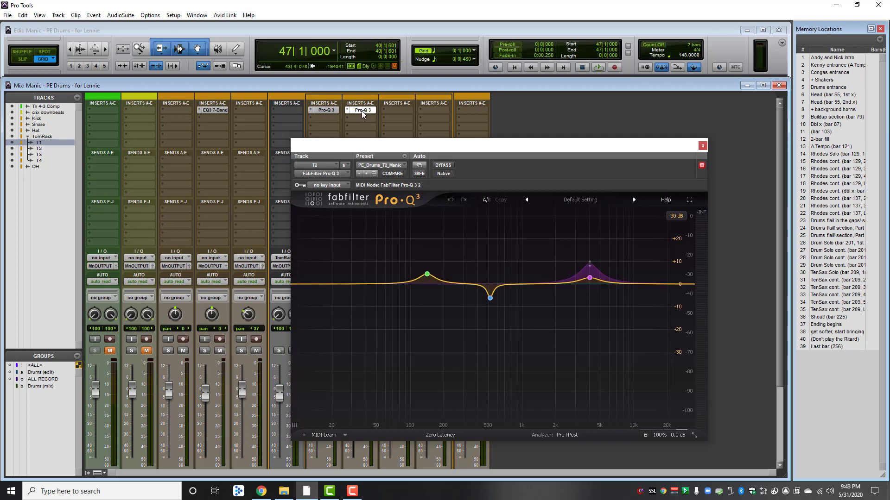
left_click(326, 110)
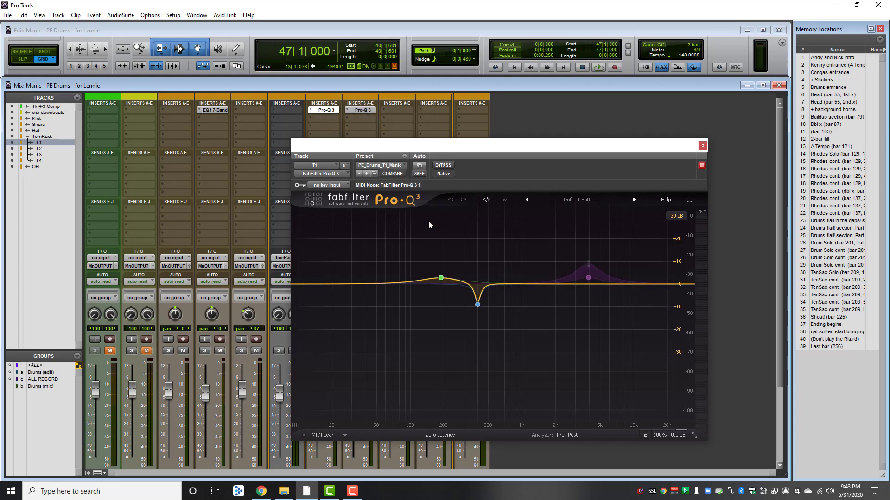
mouse_move(441, 279)
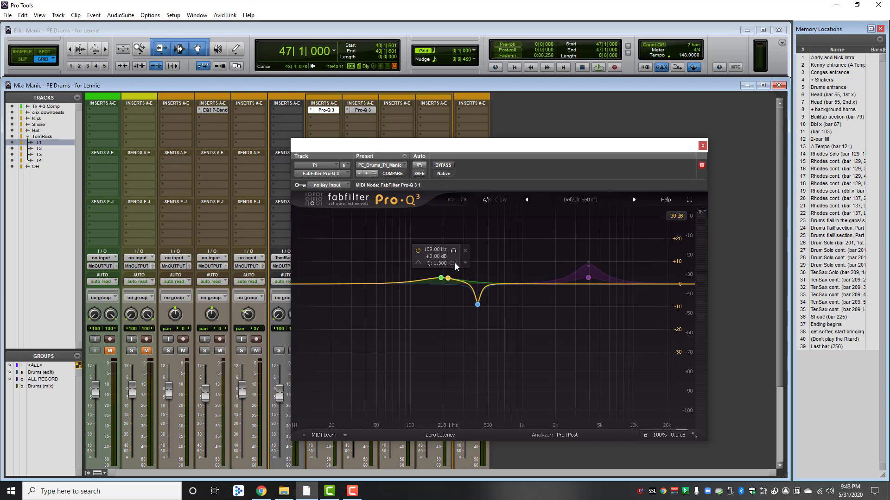
mouse_move(478, 304)
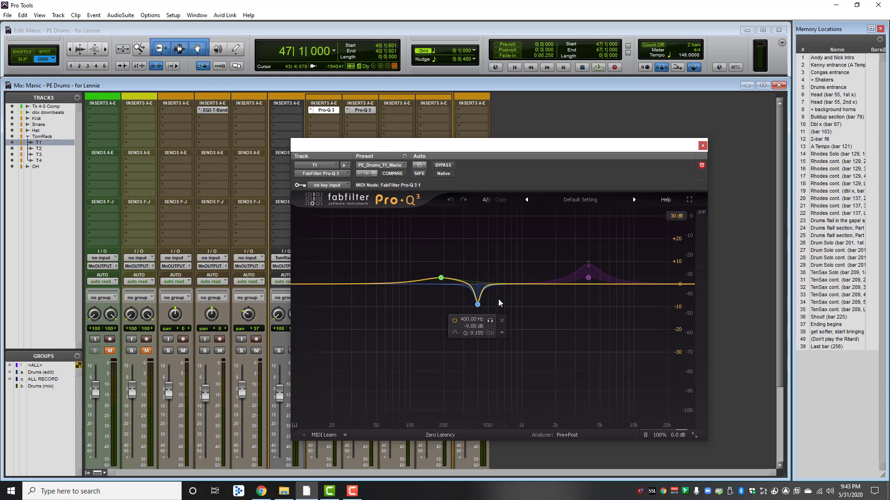
mouse_move(573, 277)
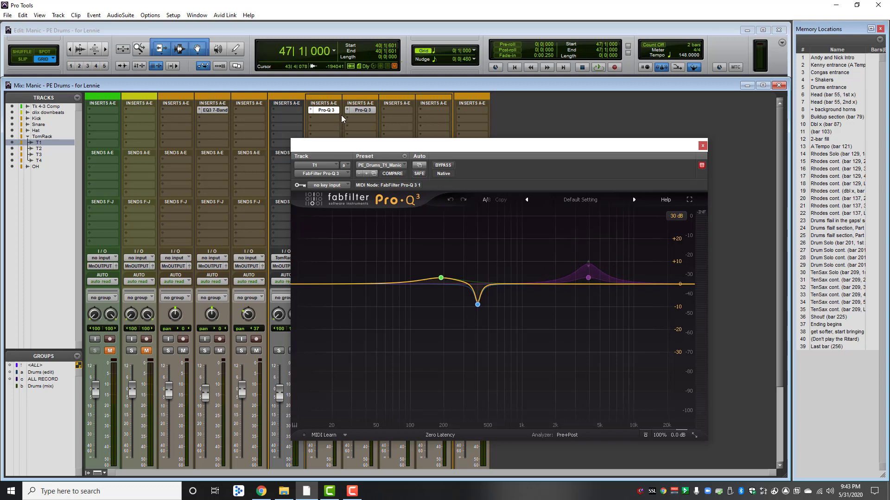
left_click(357, 109)
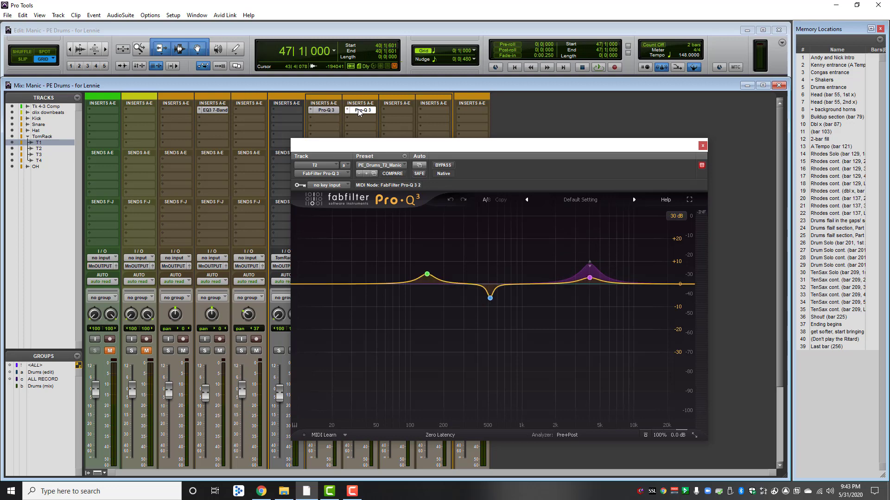
left_click(360, 110)
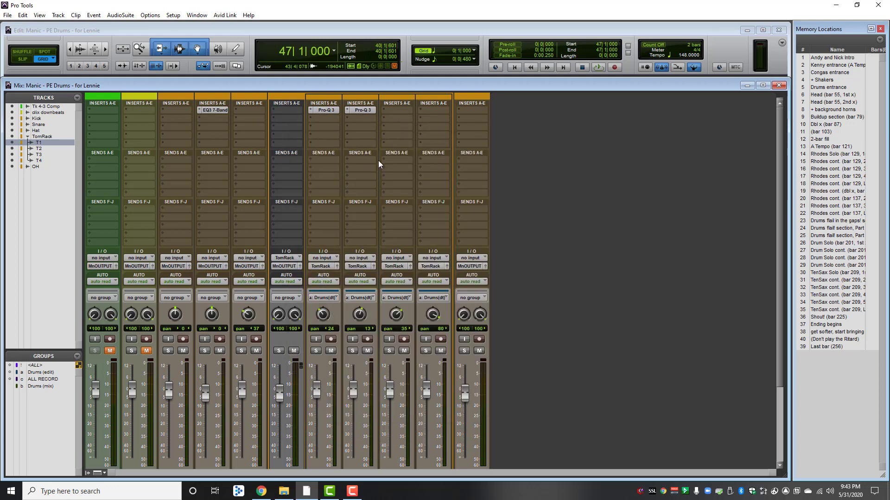
- Add a new stereo routing folder track after OH and bring the Edit window to the front
left_click(280, 158)
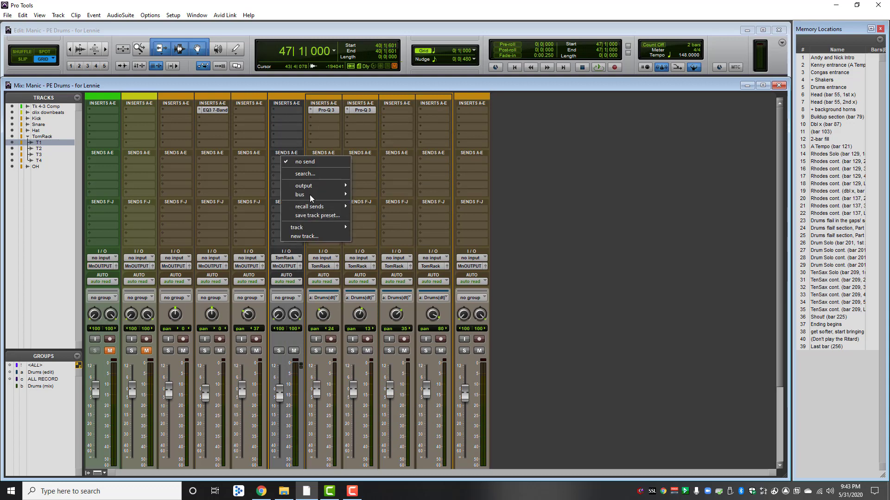
left_click(564, 233)
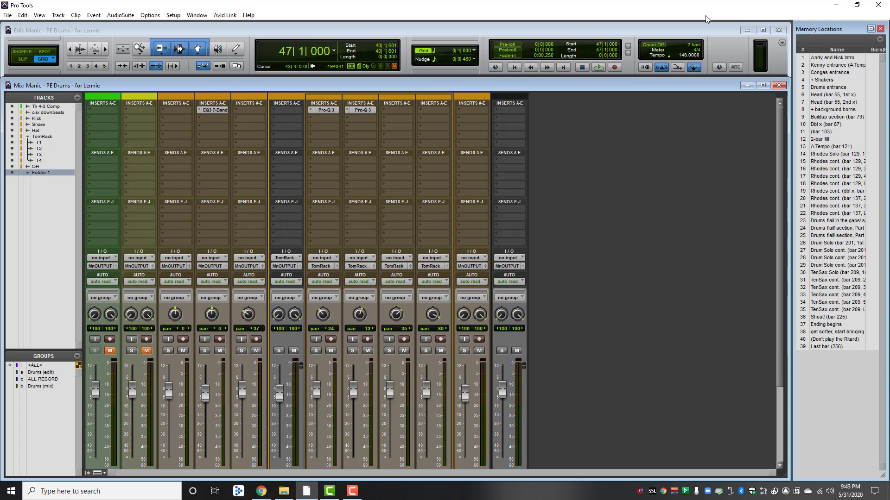
left_click(705, 30)
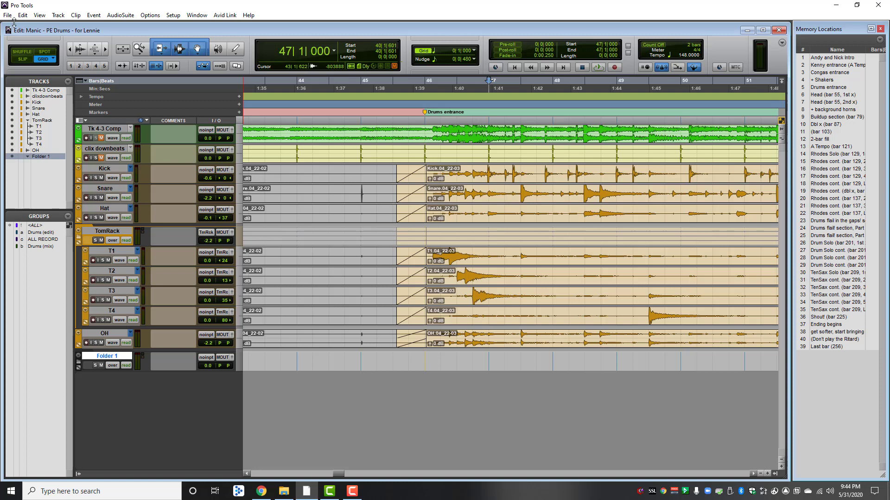
- Close the current session and open the recent session Manic
left_click(446, 202)
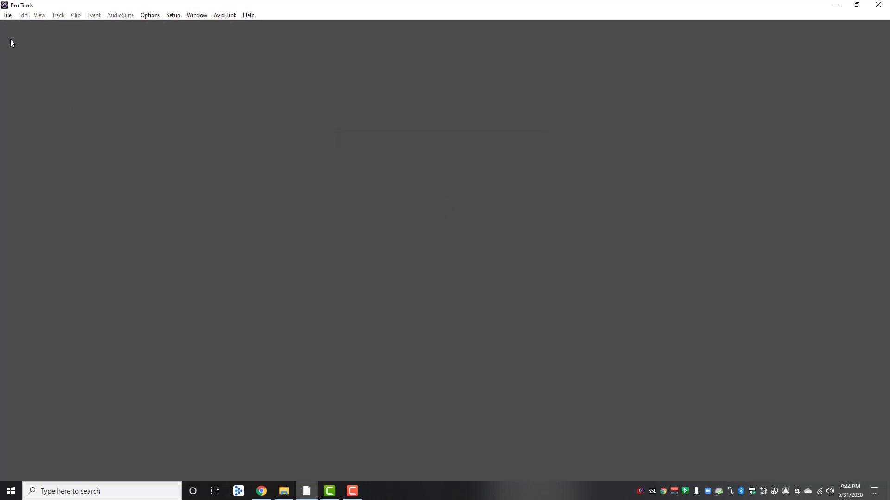
left_click(8, 15)
mouse_move(37, 54)
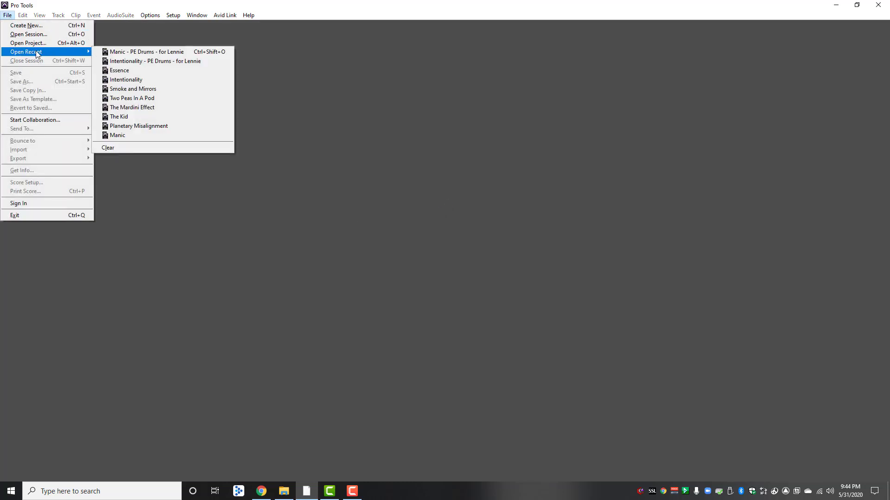
left_click(134, 135)
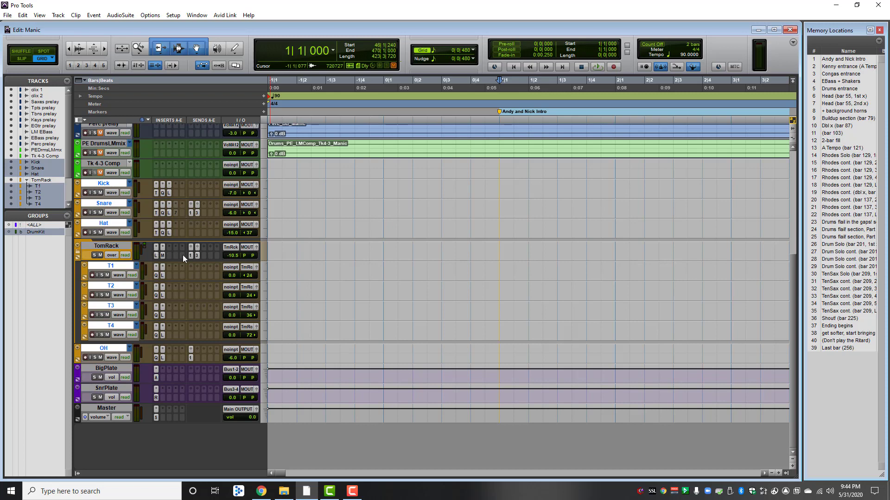
- Examine TomRack's Lindell 80 Channel and Pro-MB inserts and T1's Pro-Q 3 and Lindell 80 Channel, and close the plug-in window
left_click(158, 255)
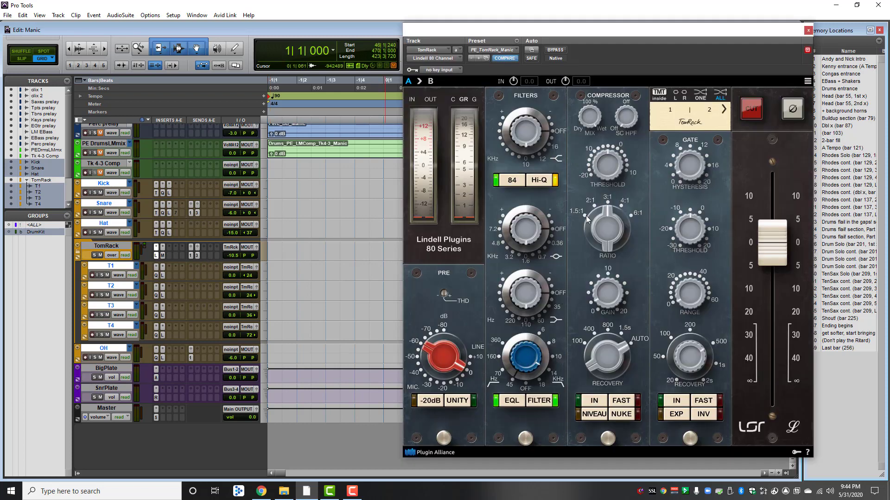
left_click(162, 256)
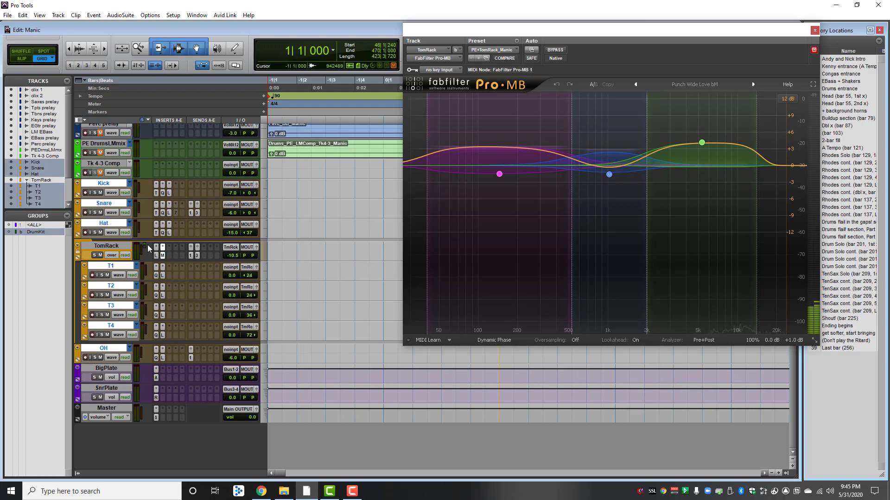
left_click(157, 276)
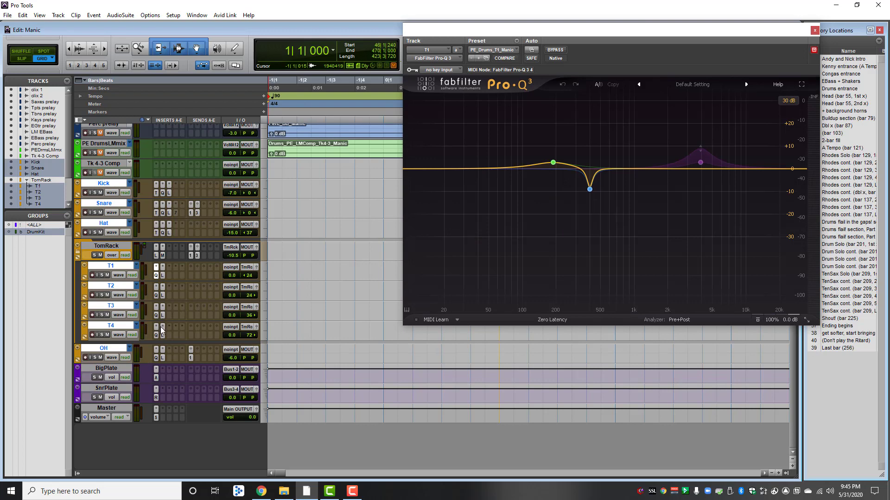
left_click(162, 275)
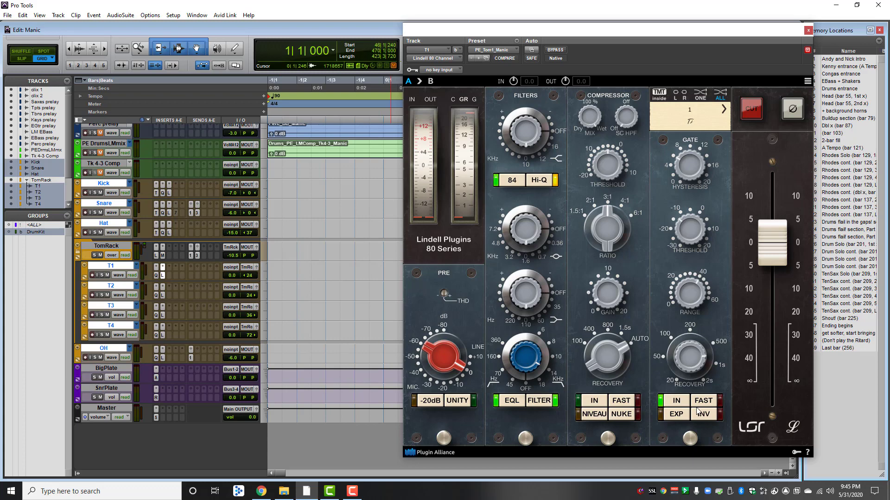
left_click(162, 276)
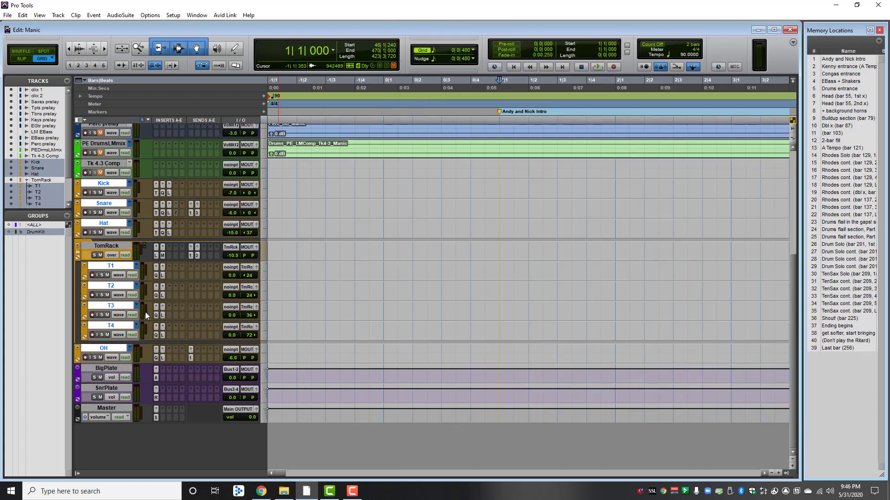